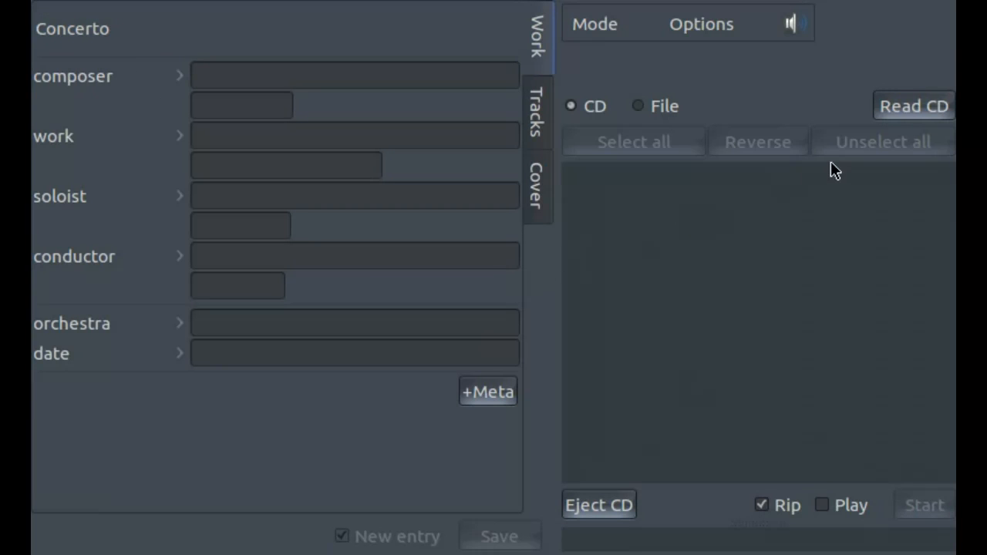
Read the CD and enlarge the message area to review the MusicBrainz and freedb metadata from its beginning
click(910, 115)
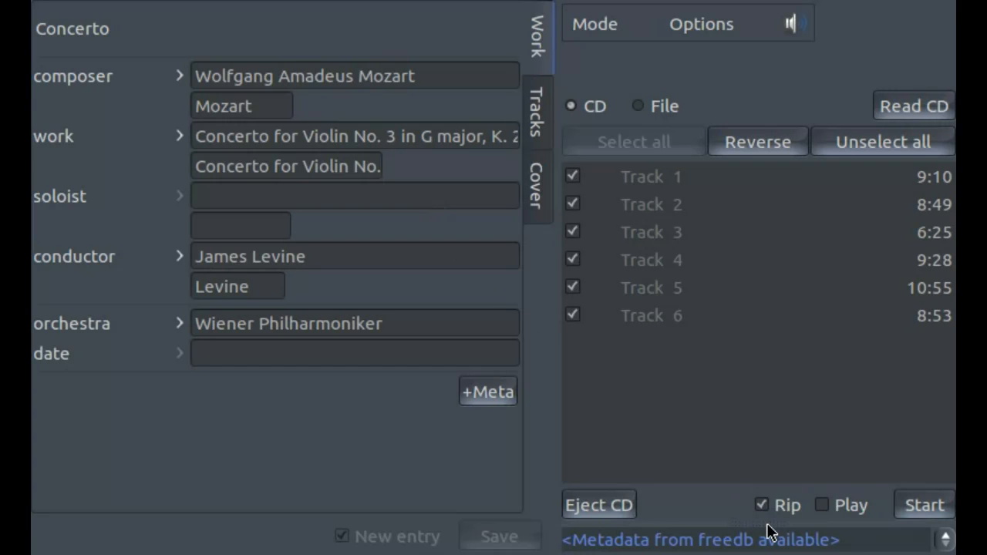
drag(769, 531, 793, 260)
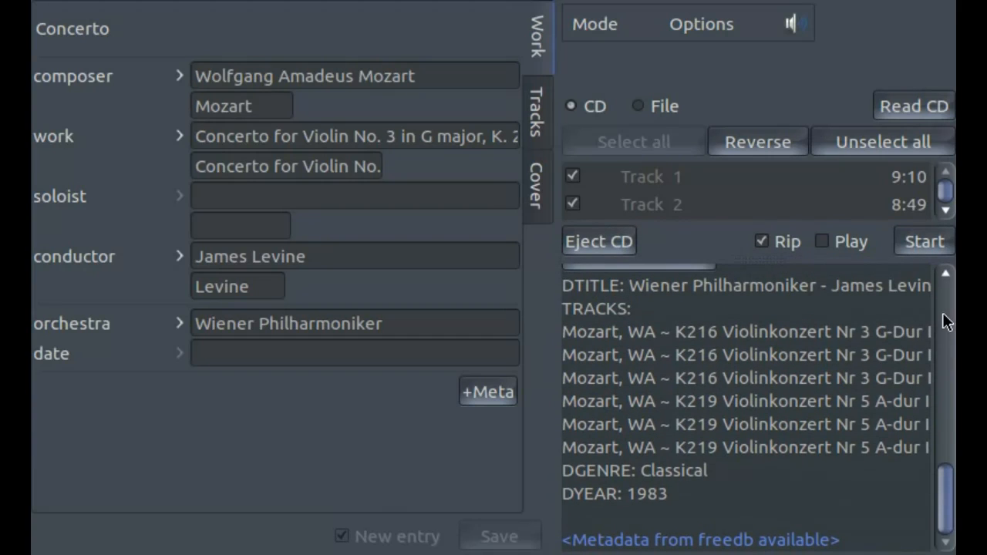
scroll(946, 316, up, 3)
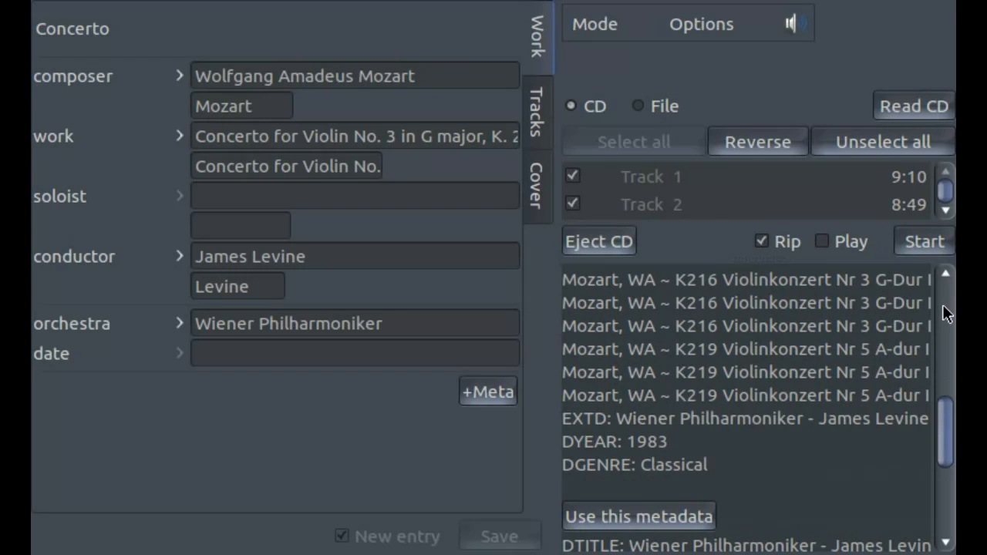
scroll(943, 304, up, 6)
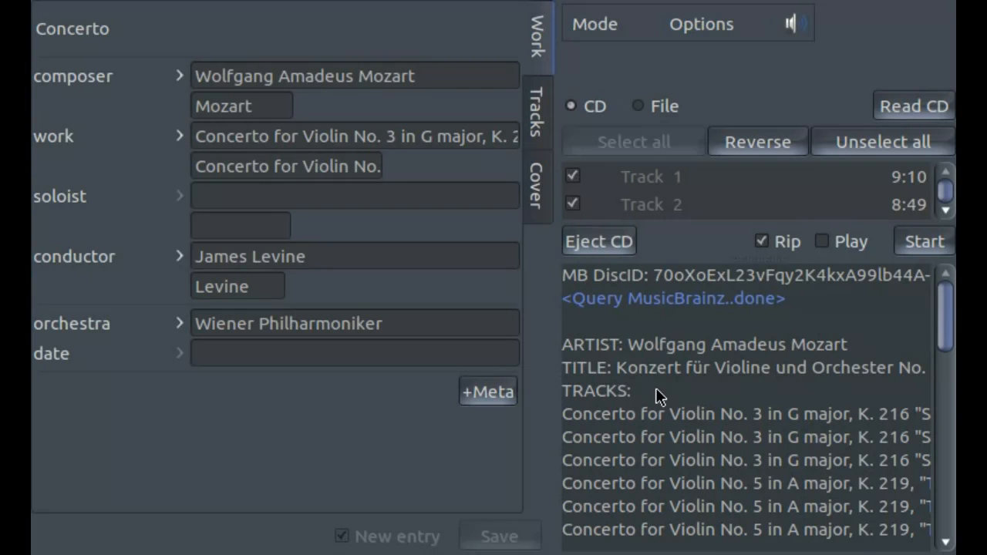
Copy the violinist's name, Itzhak Perlman, from the end of the metadata TITLE line into the soloist field
key(Up)
key(End)
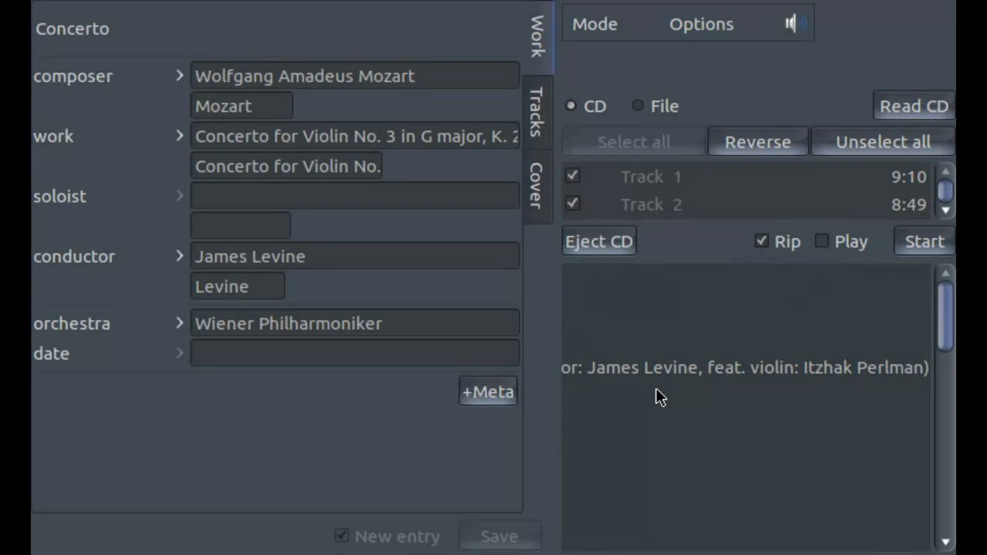
key(Home)
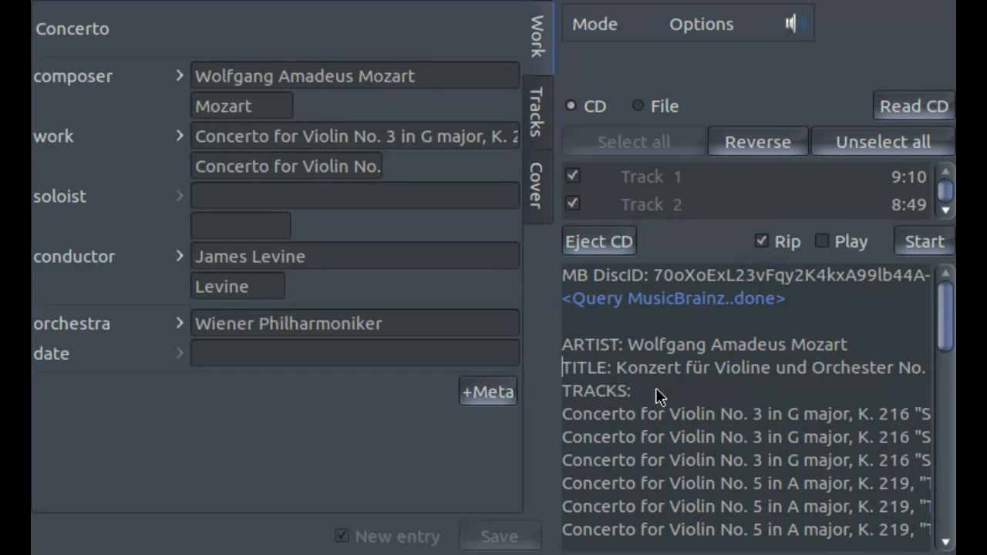
key(Down)
key(Left)
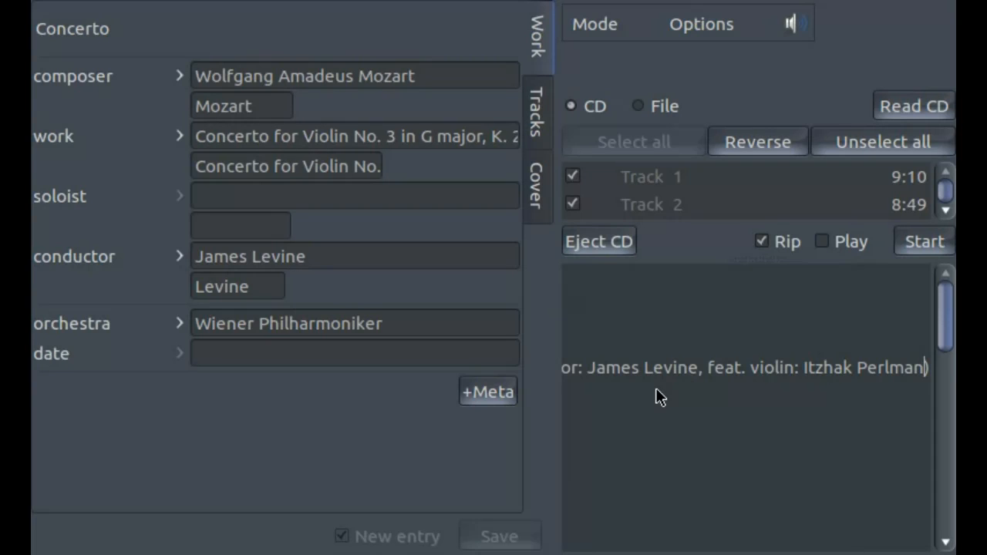
key(ctrl+shift+Left)
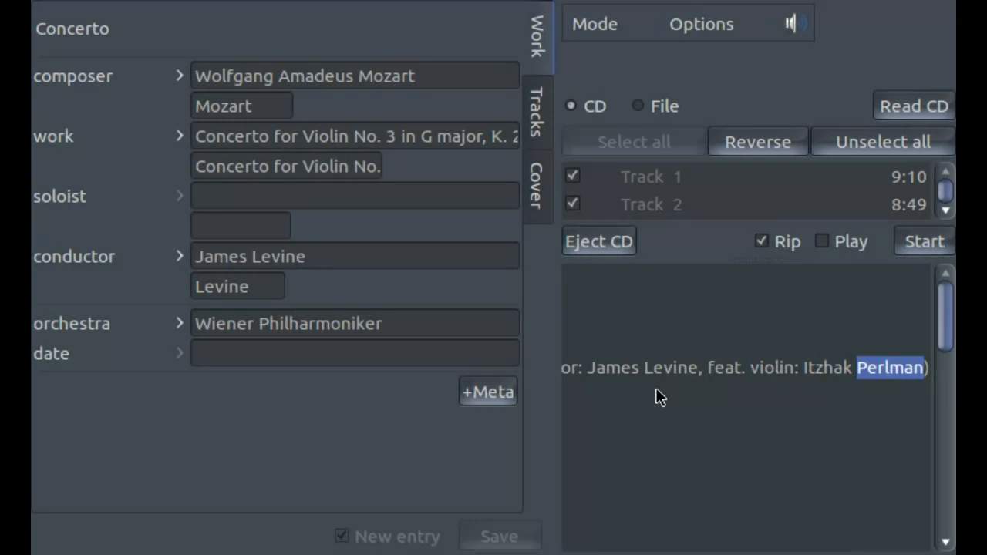
key(ctrl+shift+Left)
key(ctrl+c)
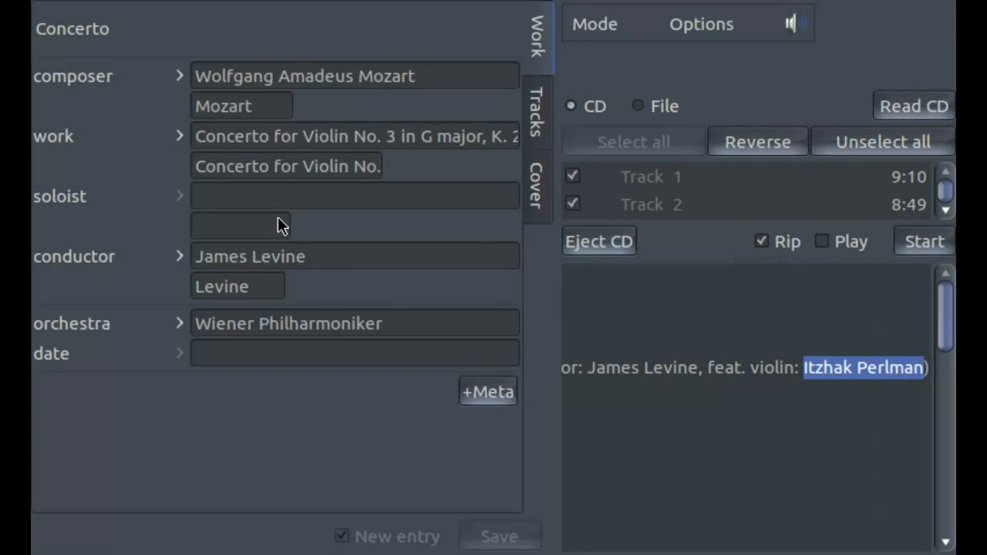
click(276, 196)
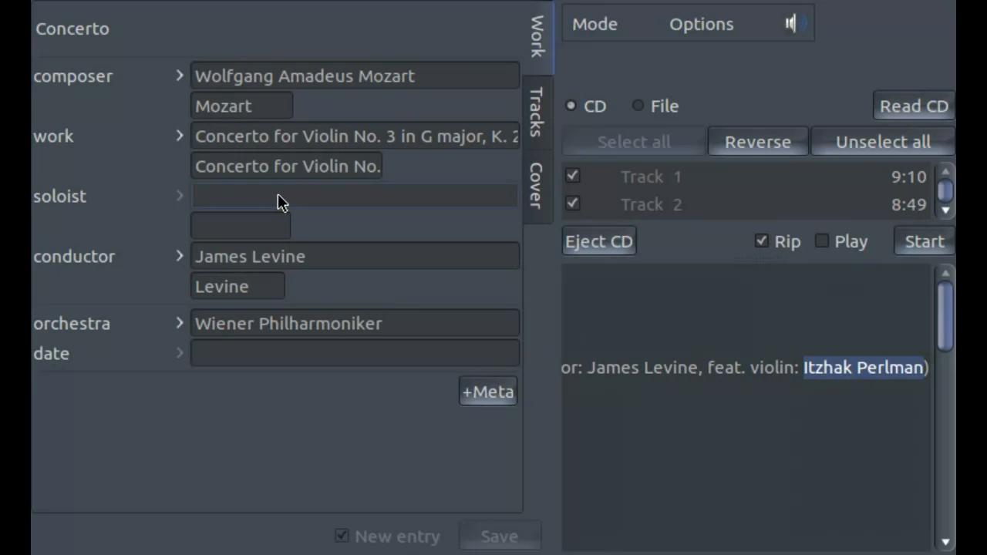
key(ctrl+v)
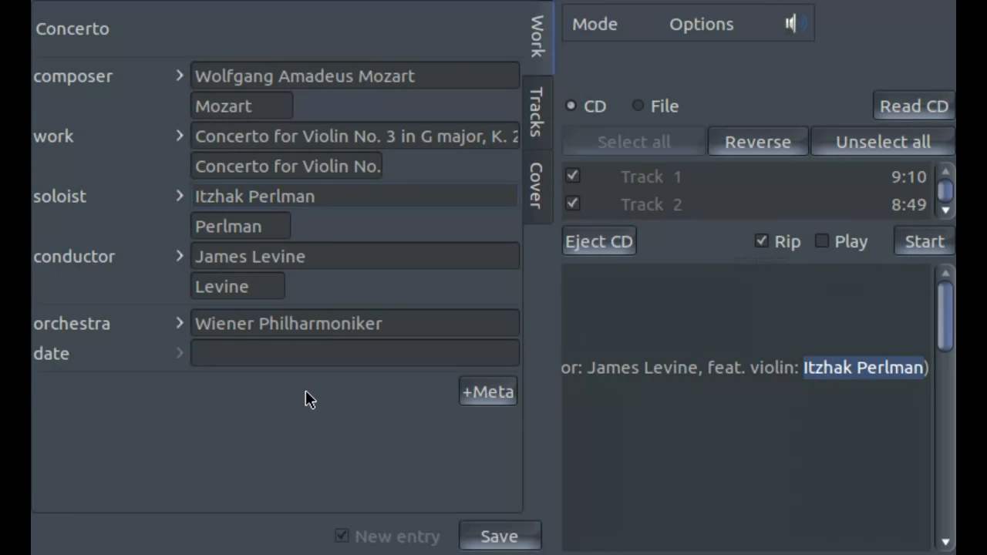
Set the work's date to 1983 and show the track list
click(330, 352)
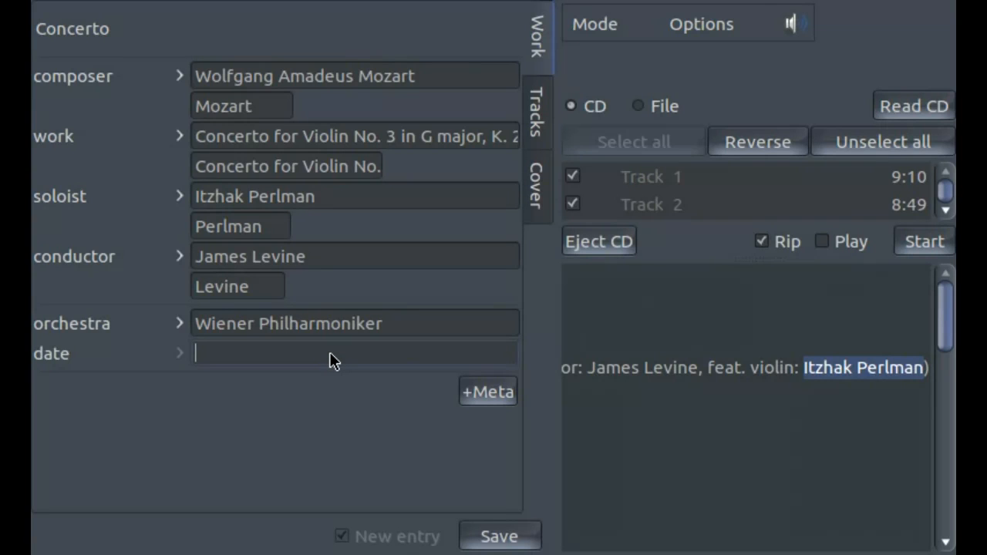
text(1983)
click(536, 116)
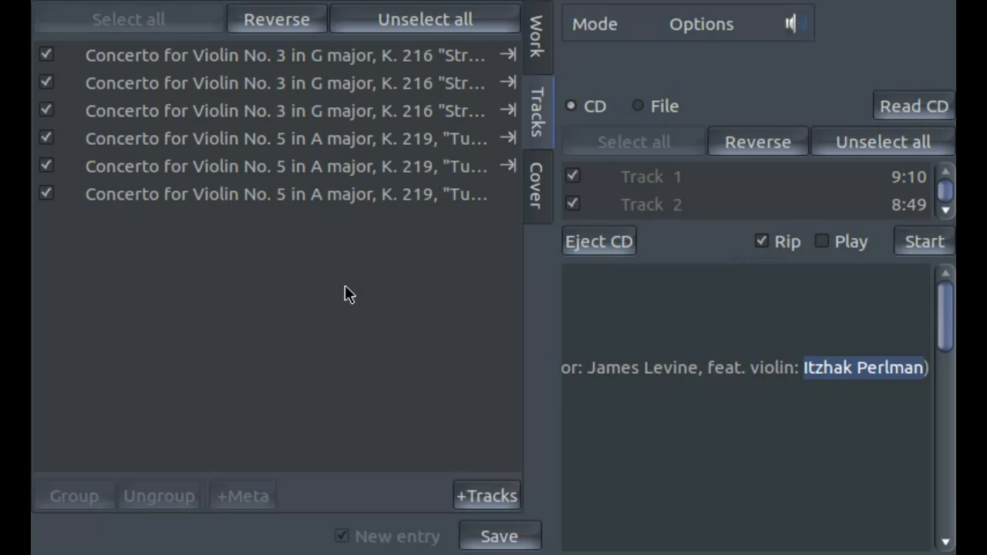
Search for cover images using the suggested query "Mozart Concerto for Violin No. 3 Perlman Levine"
click(534, 201)
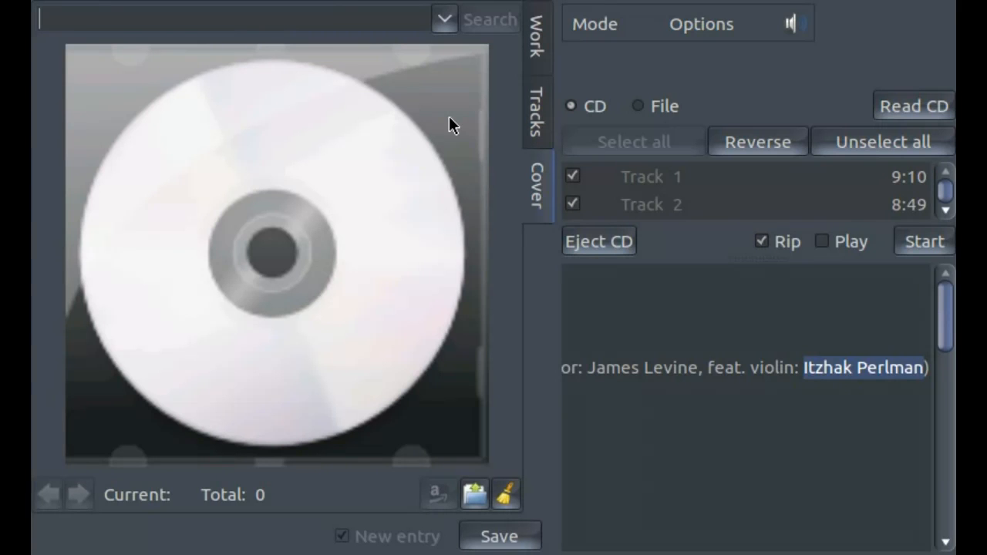
click(446, 20)
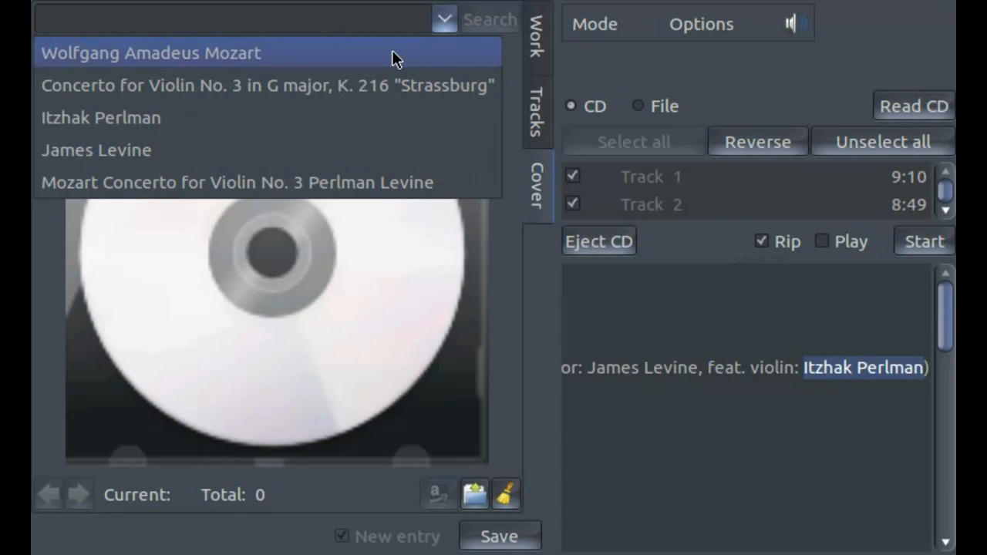
click(368, 185)
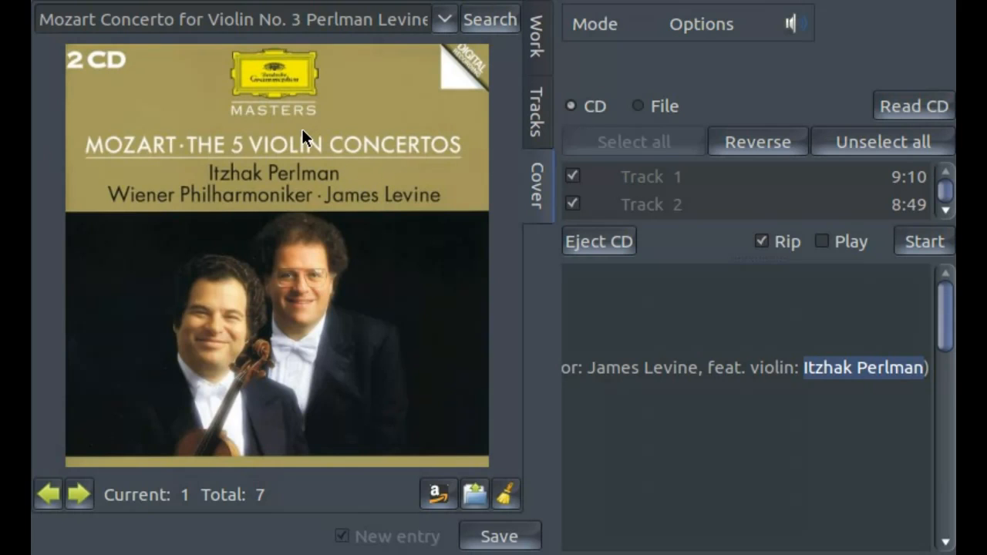
Replace the cover search query with the custom text "type something here"
click(273, 21)
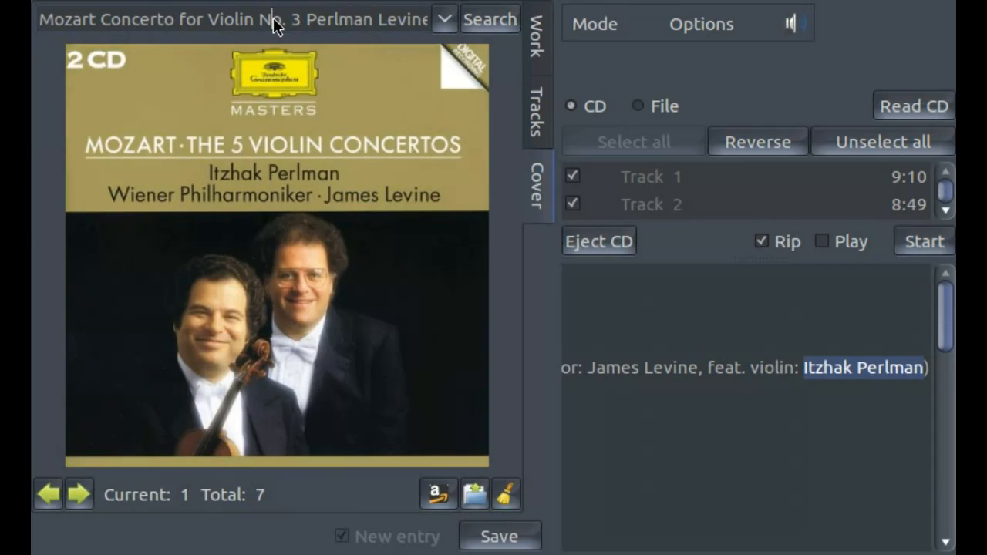
double_click(273, 21)
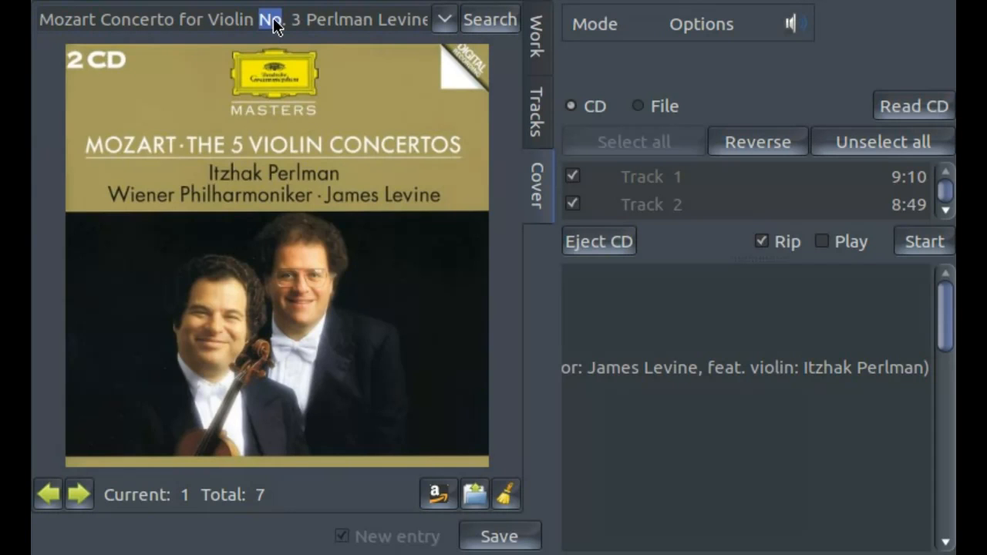
triple_click(273, 21)
text(type someth)
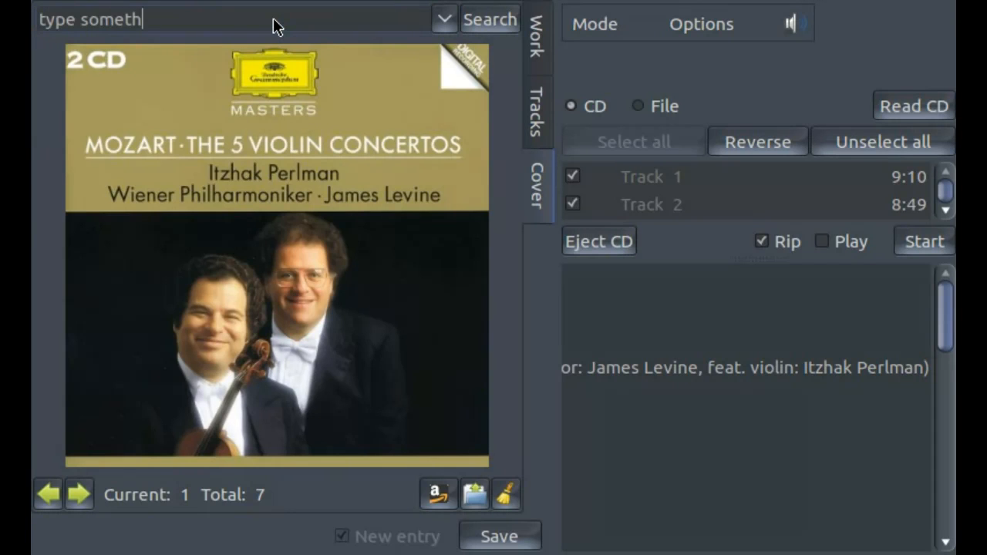
text(ing here)
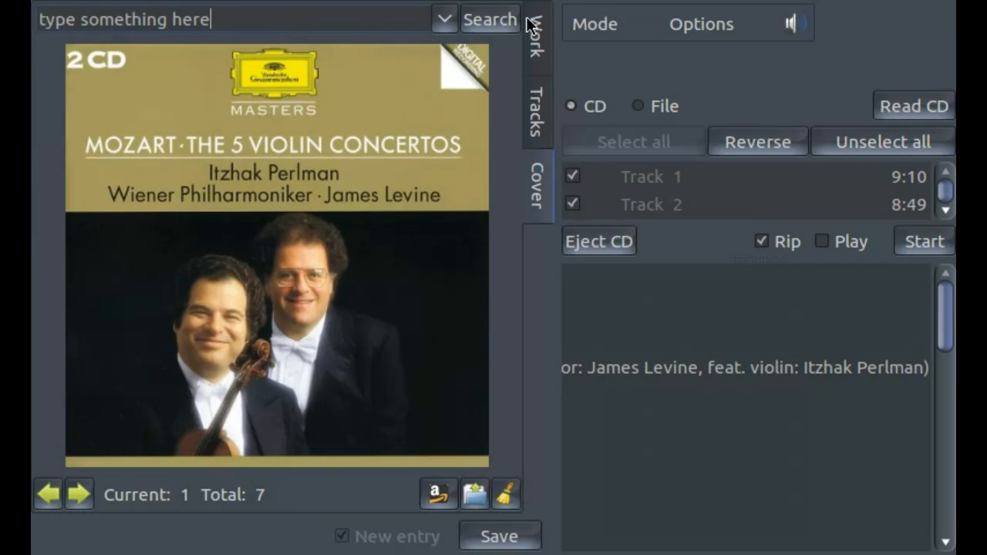
click(491, 21)
Browse through all the found cover images and choose the "Violin Concertos Nos. 3 & 5" cover
click(79, 493)
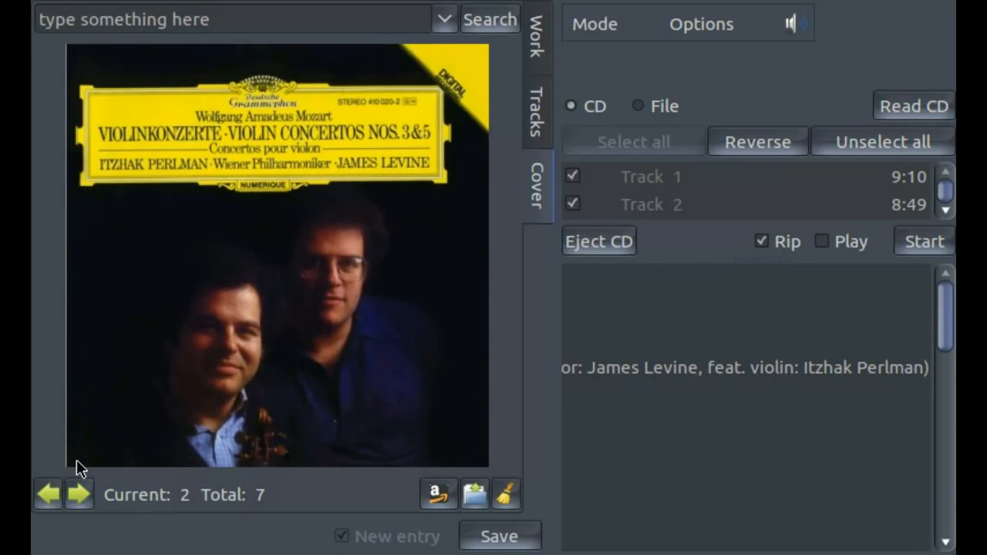
click(79, 494)
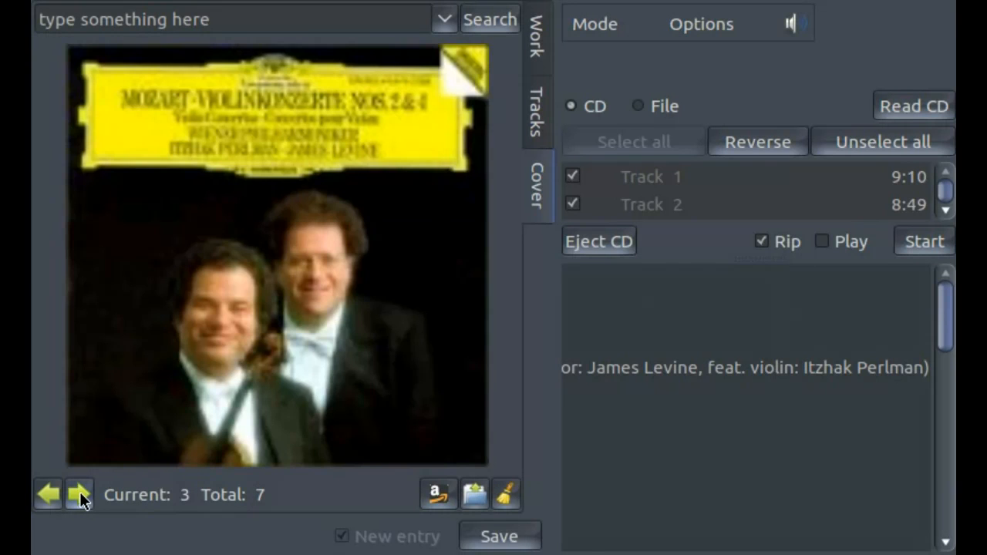
click(79, 493)
click(80, 494)
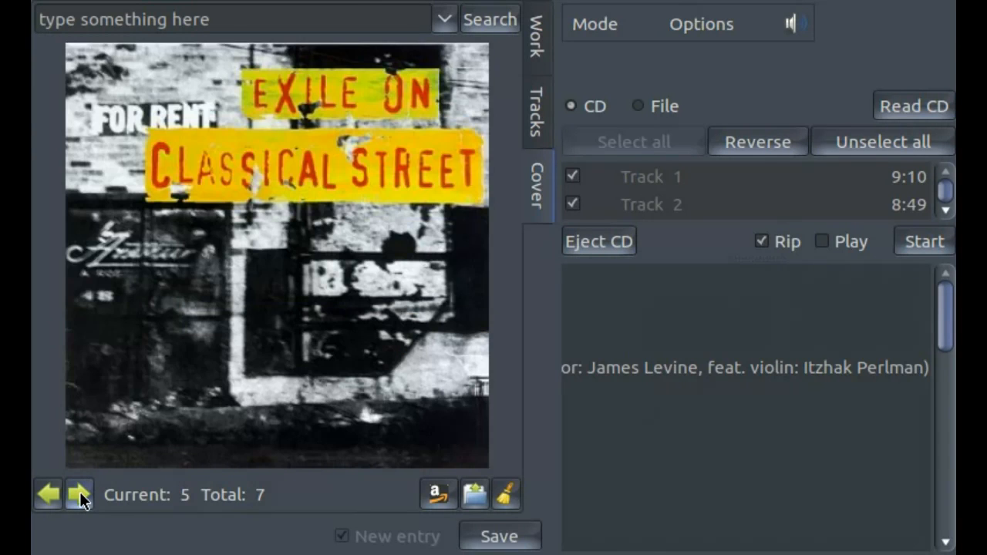
click(80, 493)
click(79, 494)
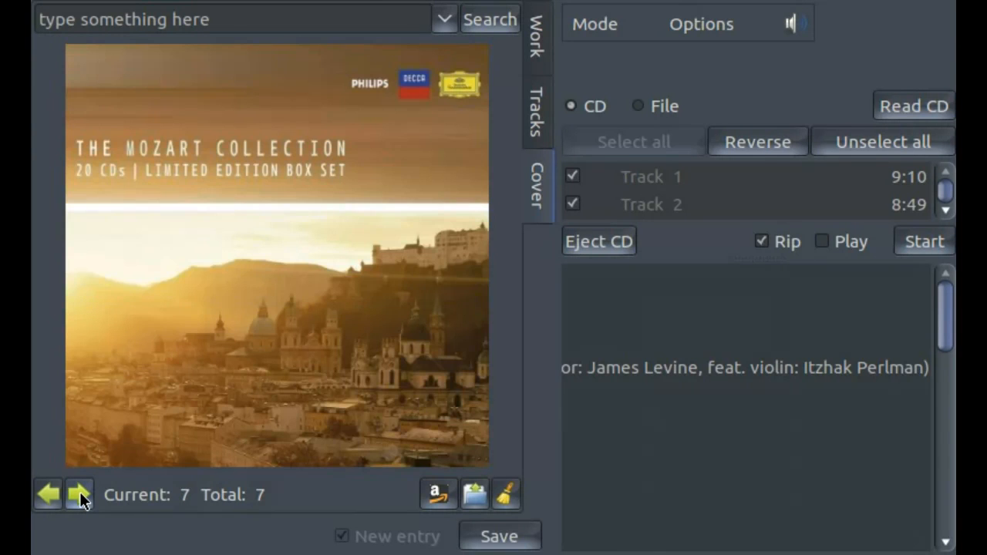
click(79, 493)
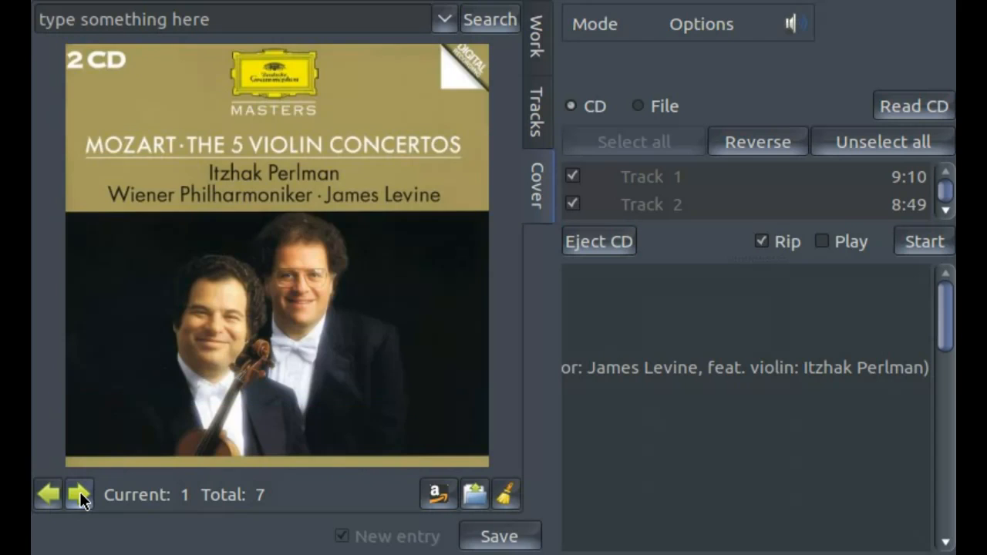
click(79, 493)
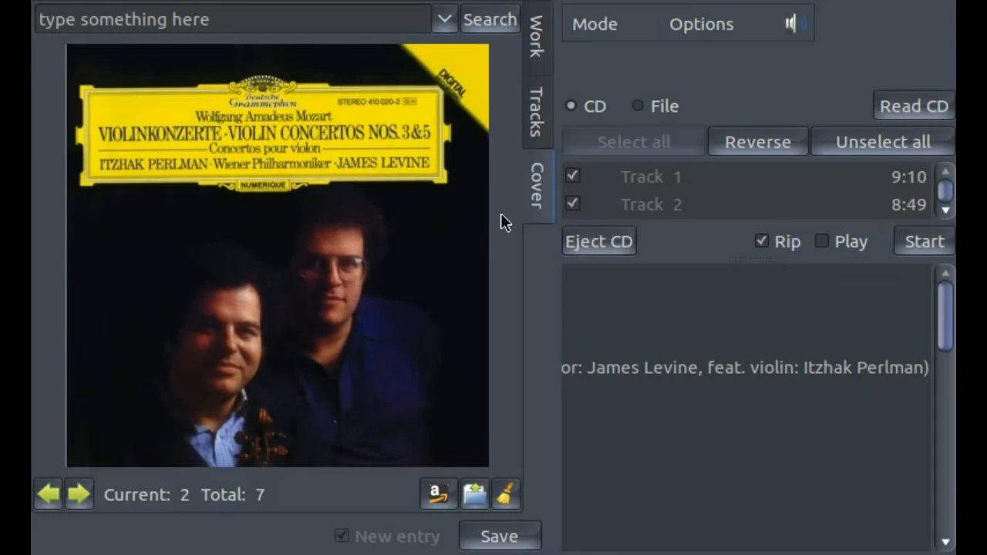
Group the three Concerto for Violin No. 3 in G major tracks and expand the group to show its movements
click(537, 37)
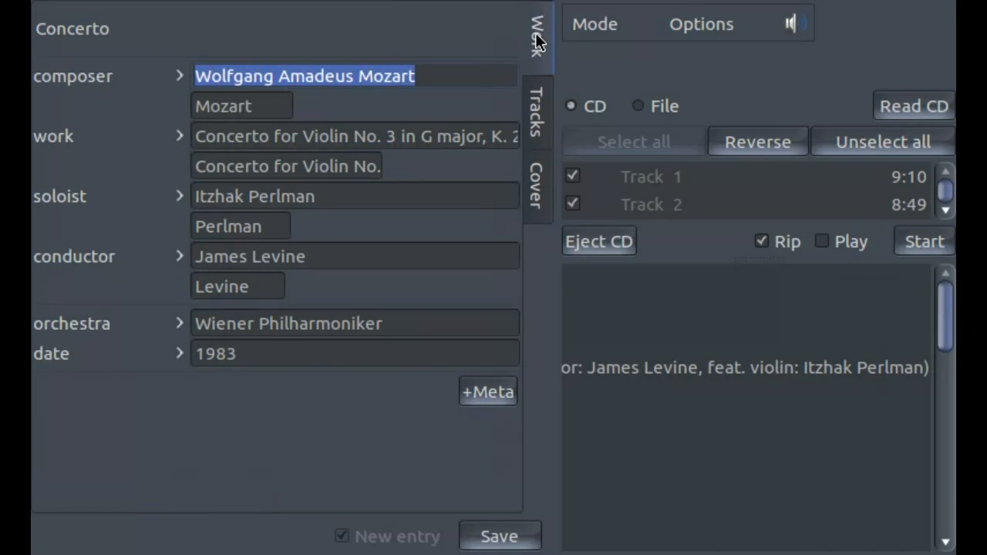
click(535, 108)
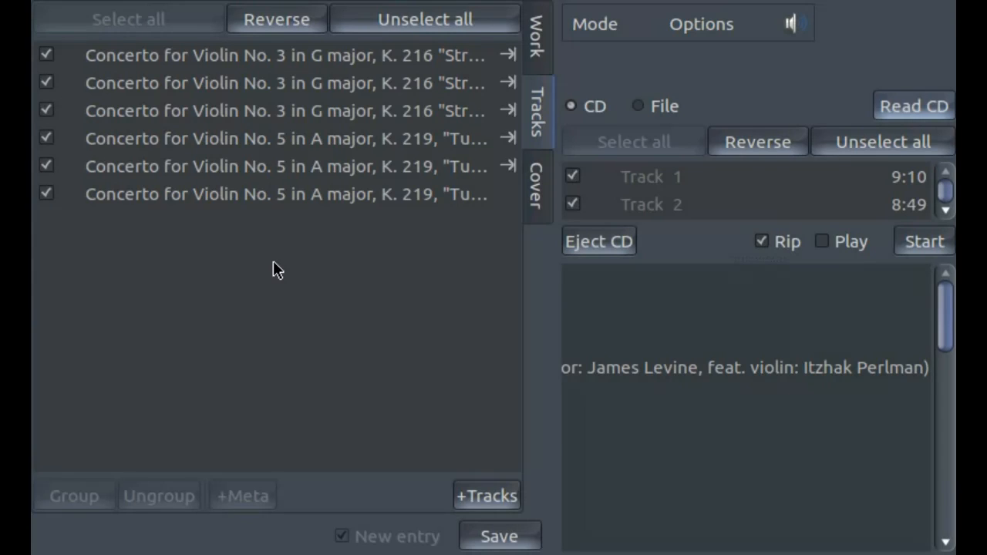
click(296, 66)
shift+click(293, 113)
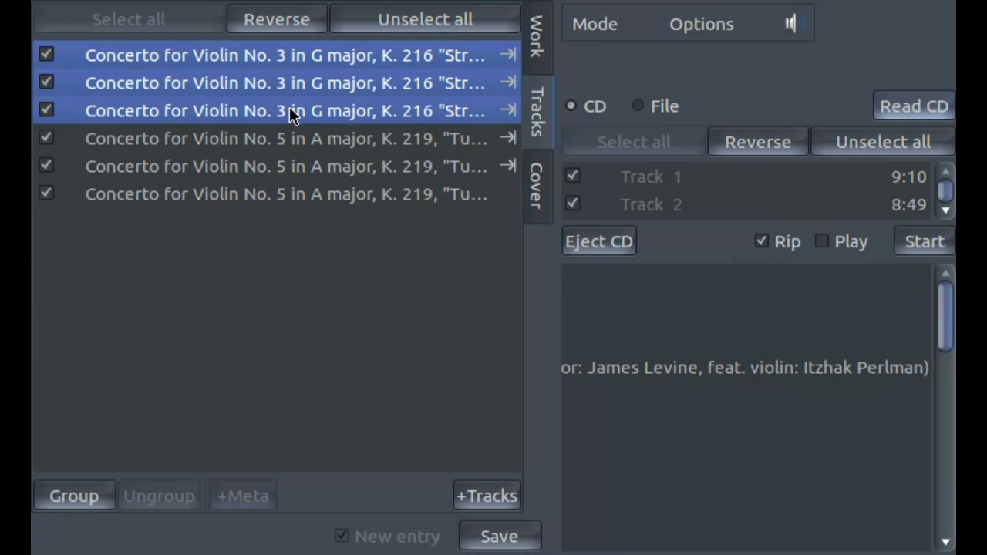
click(96, 496)
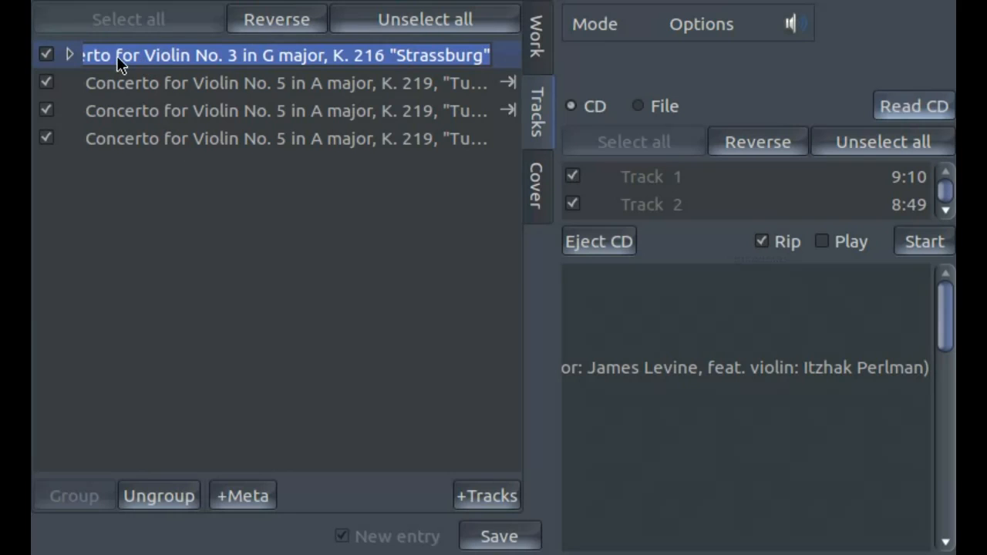
click(67, 55)
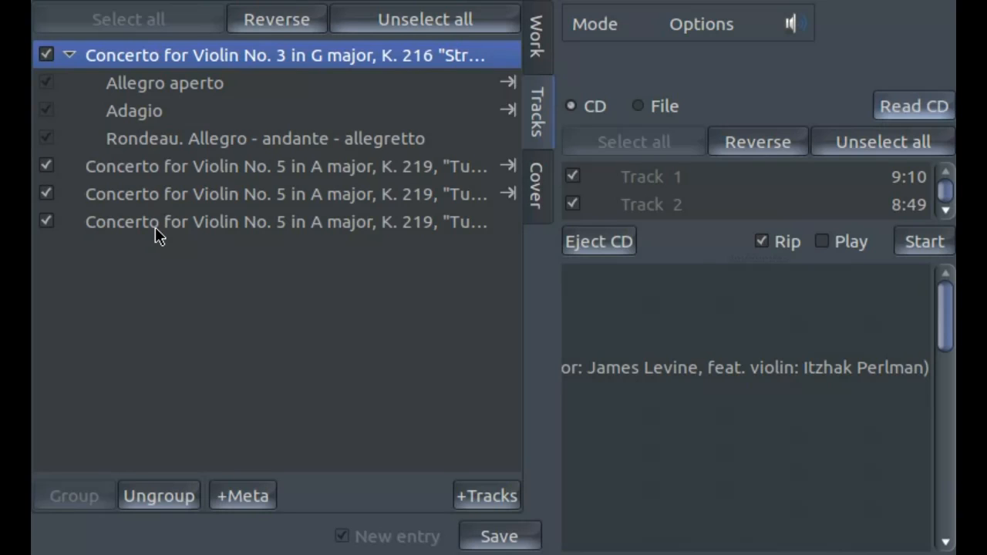
Group the three Concerto for Violin No. 5 in A major tracks, accepting the suggested group title
click(188, 166)
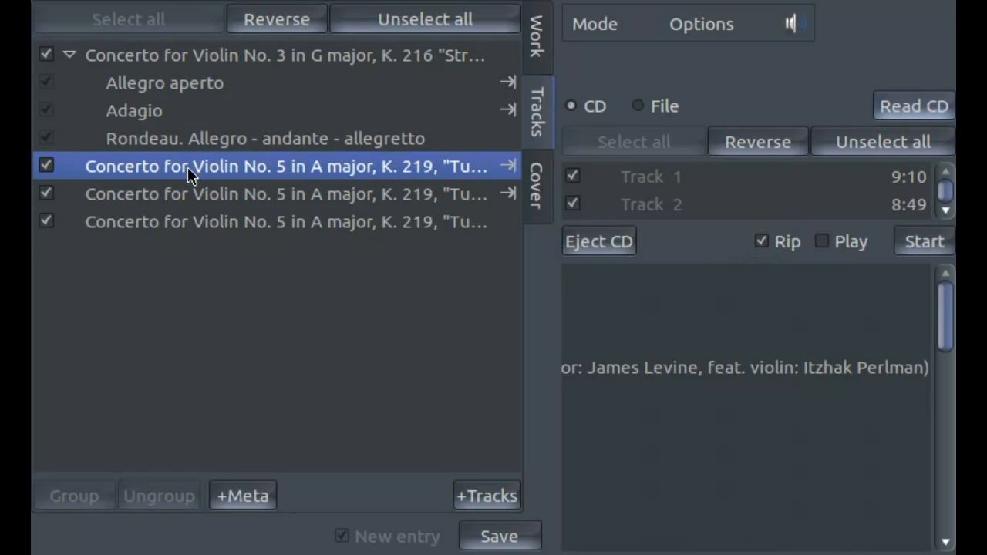
shift+click(192, 224)
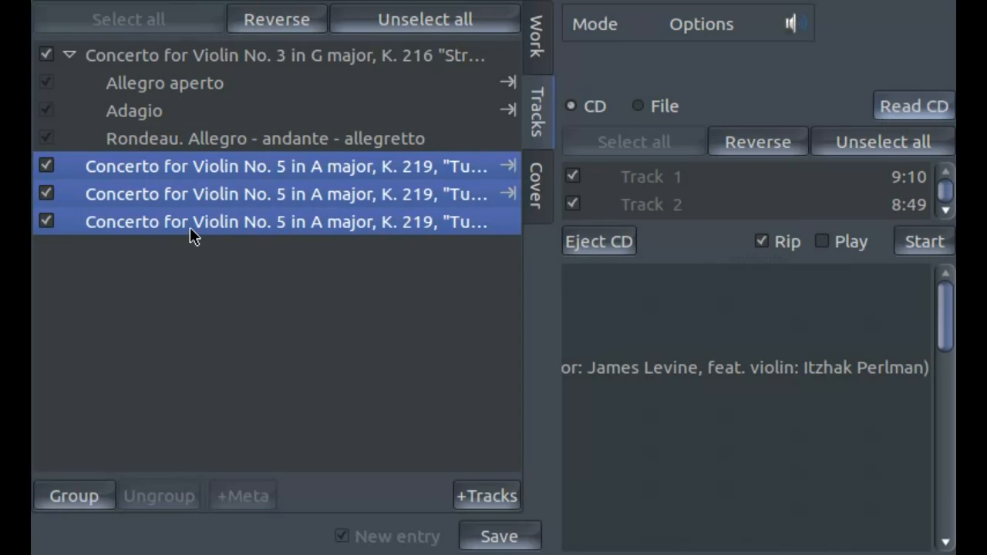
key(ctrl+g)
key(ctrl+c)
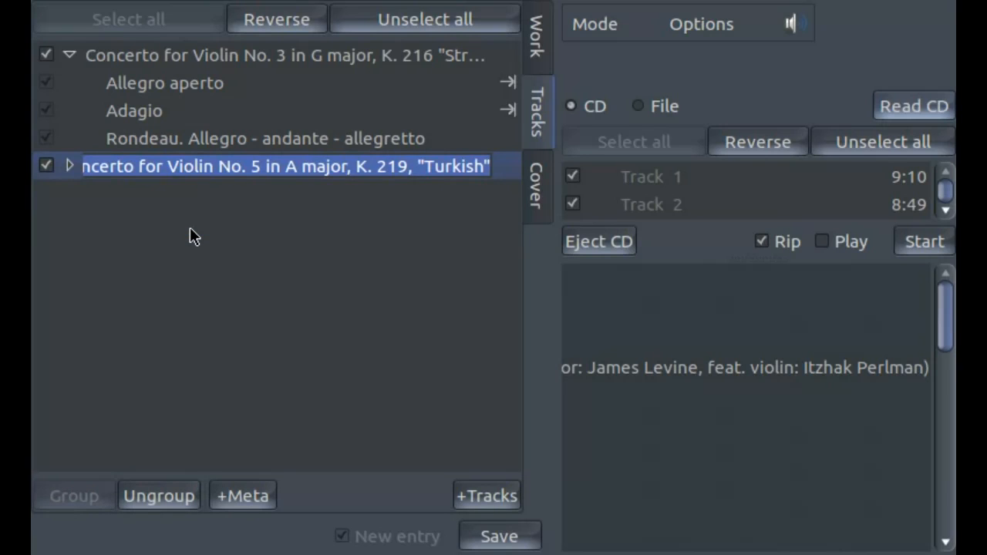
key(Return)
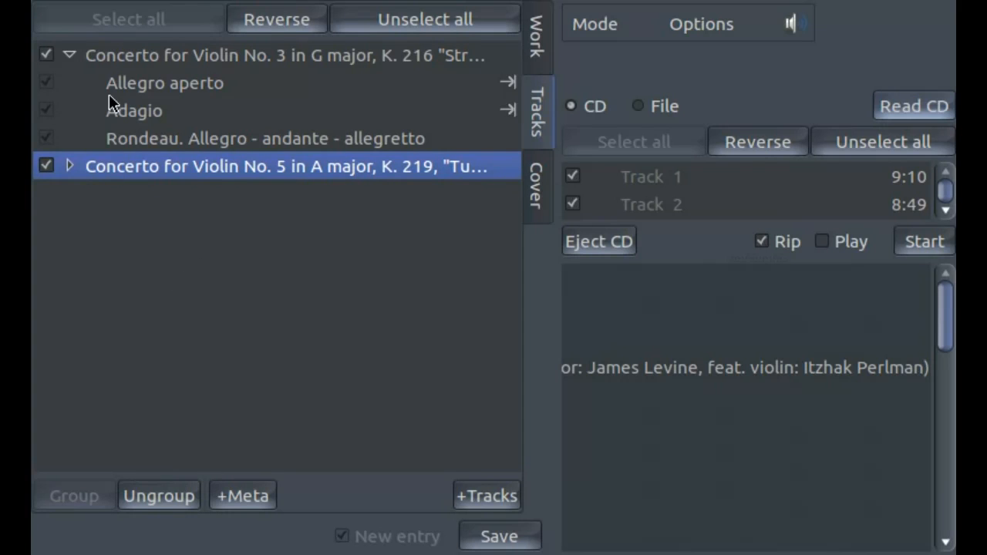
Collapse the No. 3 track group and replace the work title with "Concerti for Violin, Nos. 3 & 5"
click(70, 55)
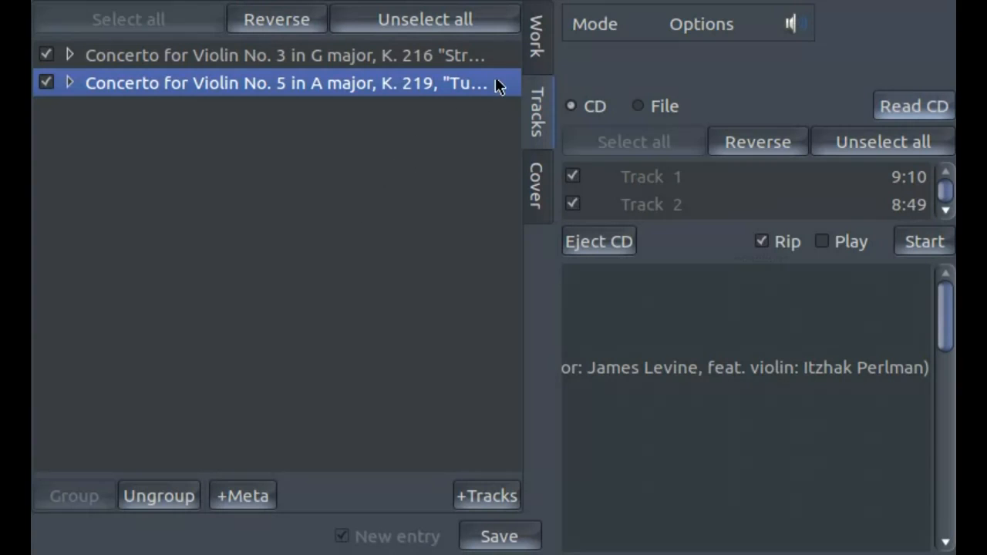
click(537, 46)
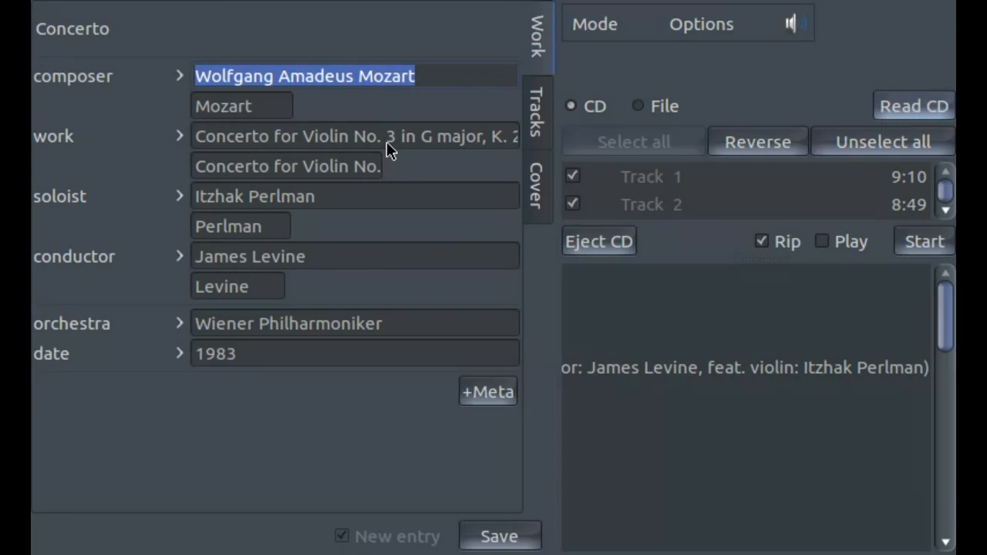
key(Tab)
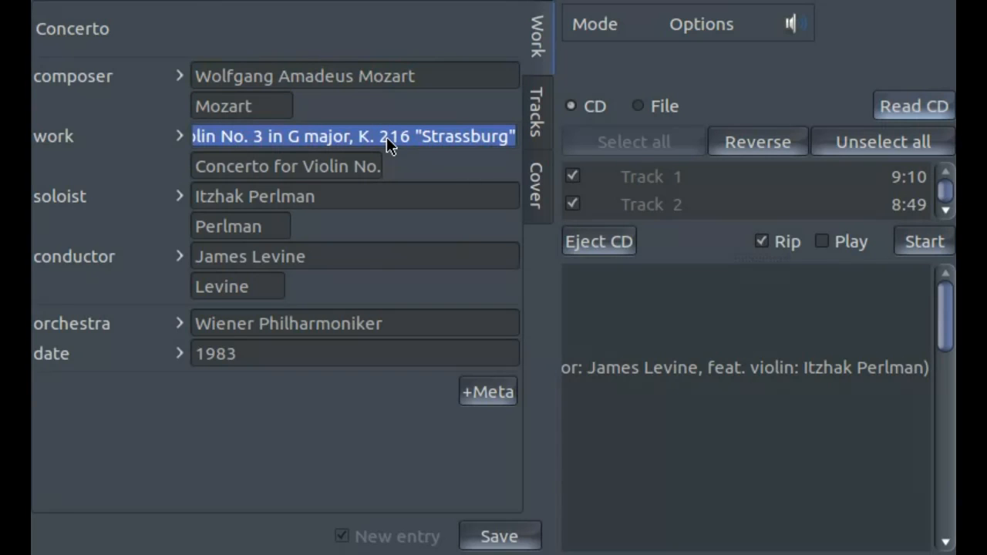
text(Concerti f)
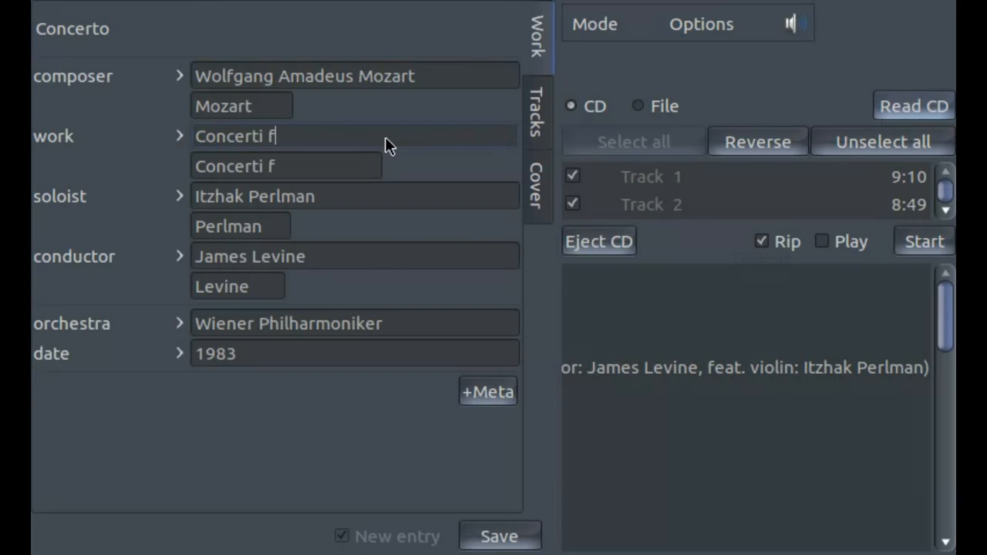
text(or Violin)
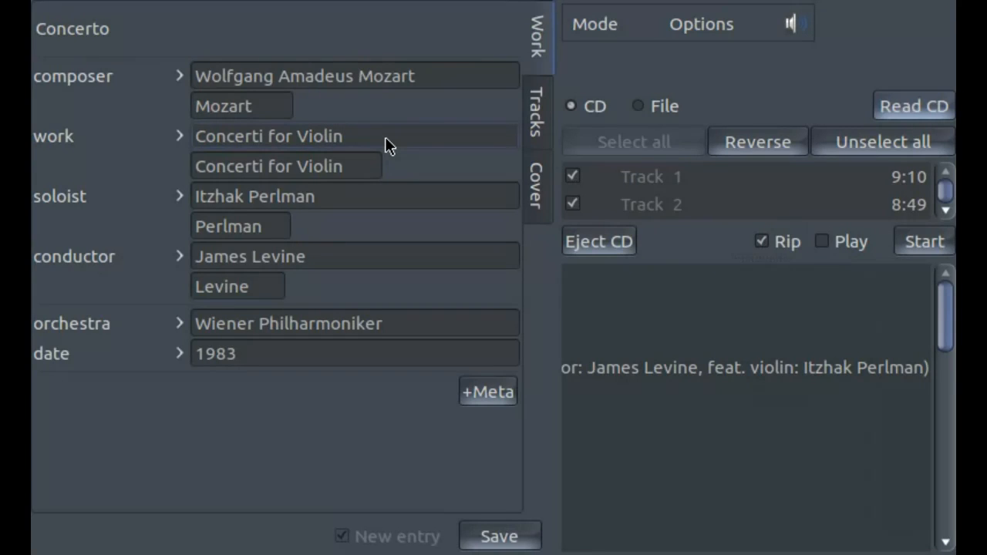
text(, Nos. 3 & 5)
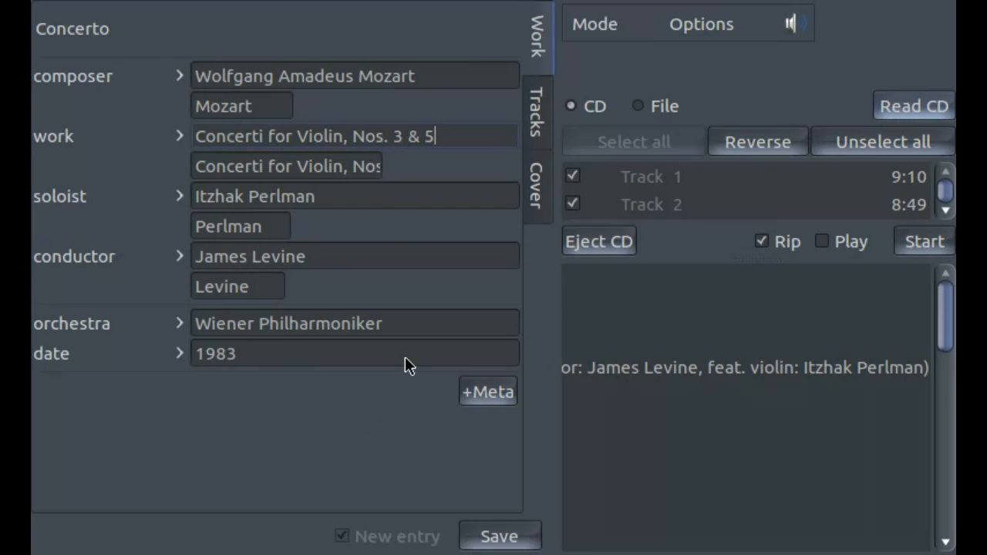
Copy the No. 3 group's title, ending in "K. 216 "Strassburg"", from the track list and paste it over the work title
click(534, 121)
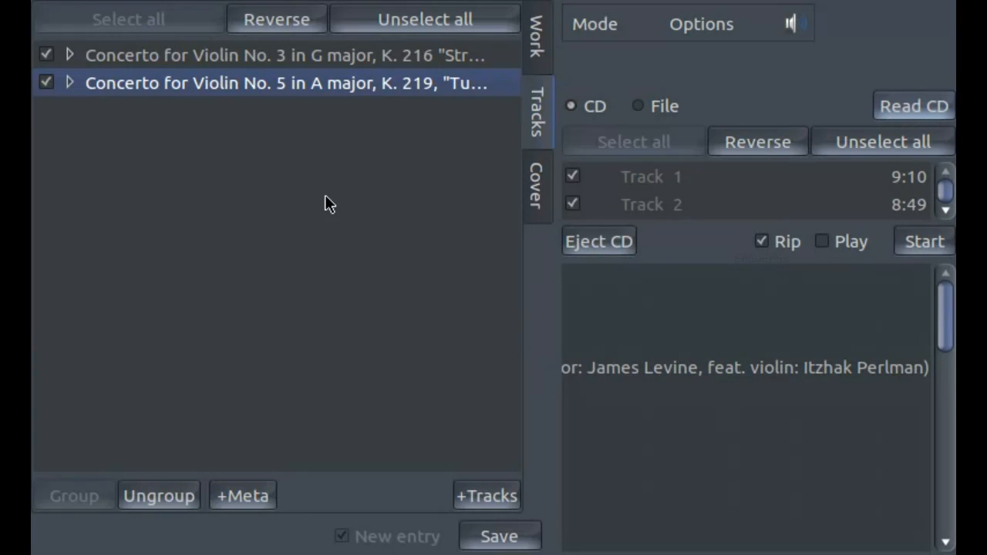
click(263, 54)
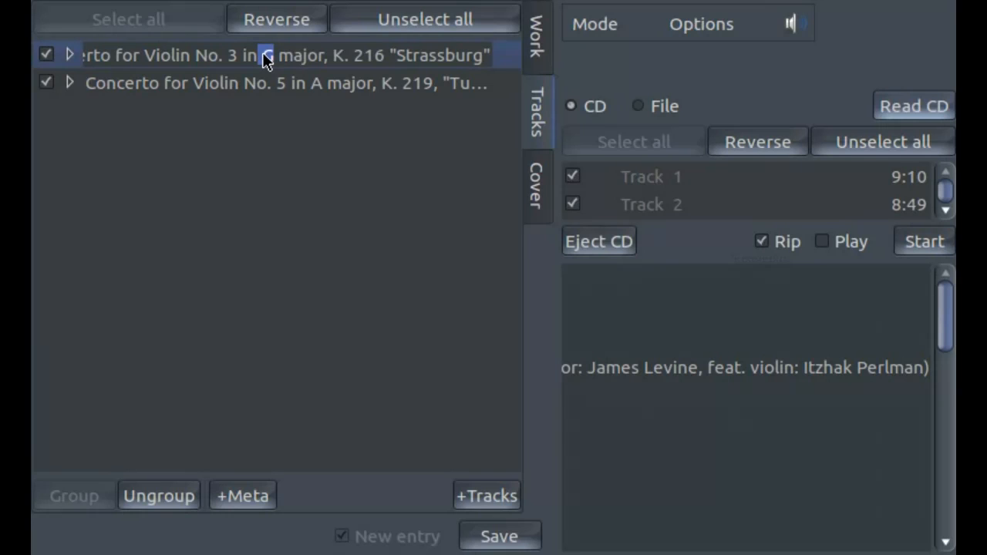
triple_click(263, 55)
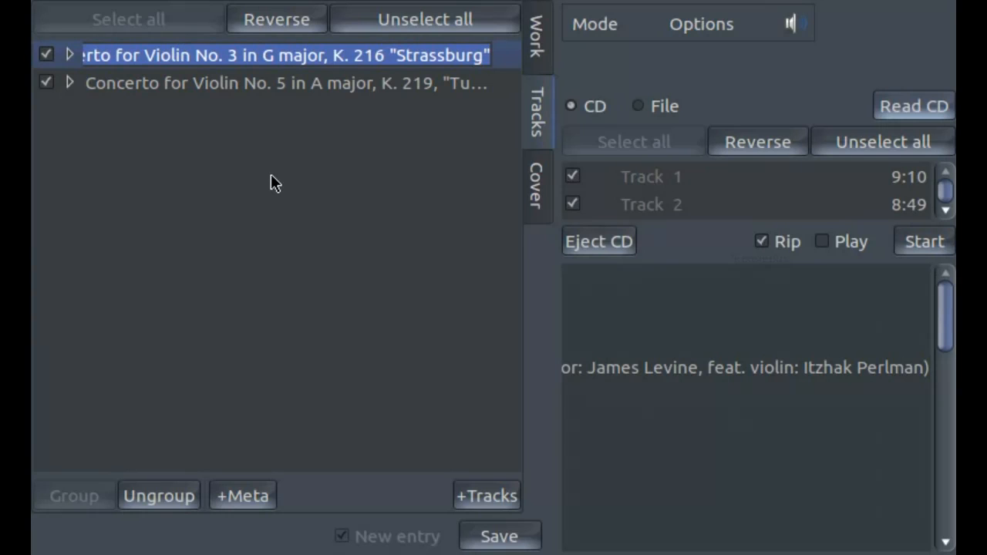
click(265, 250)
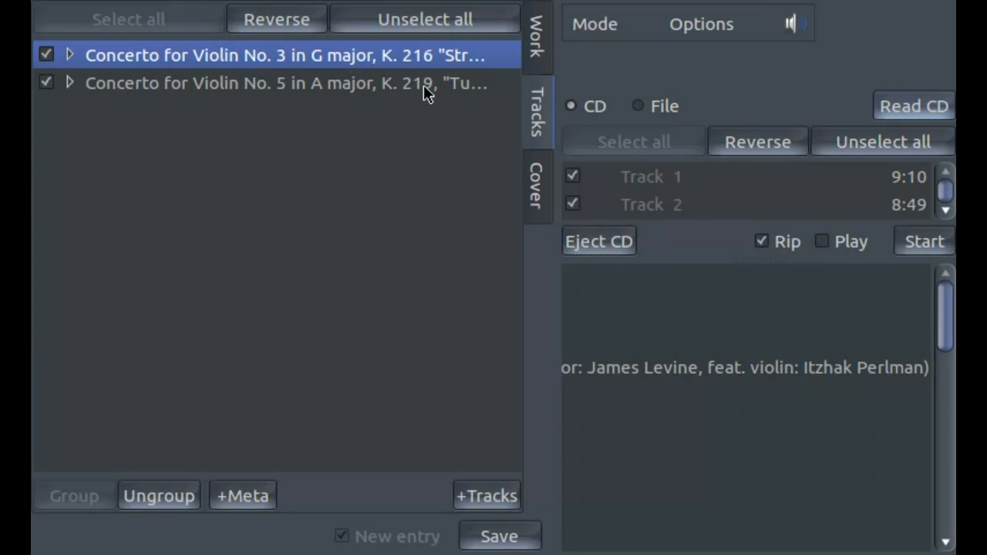
click(530, 45)
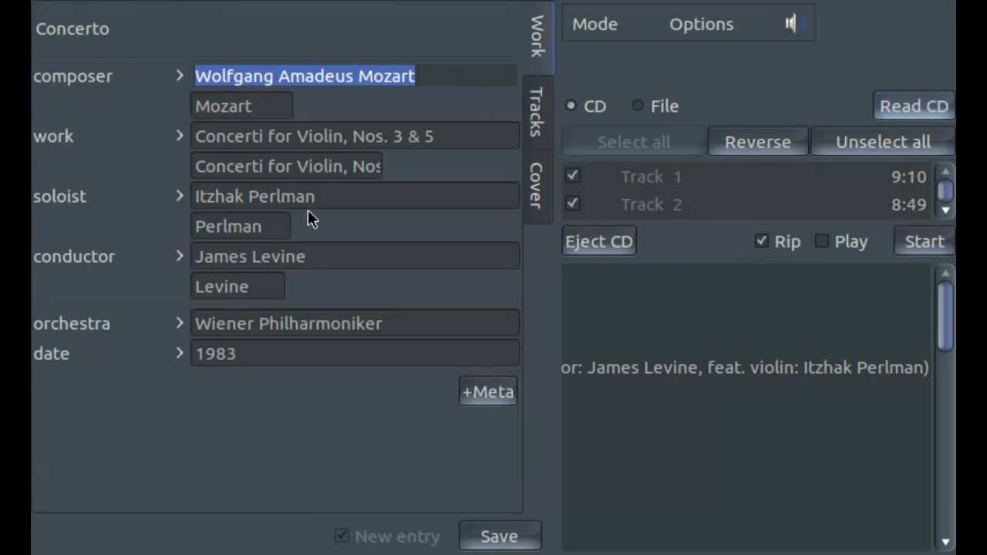
triple_click(331, 133)
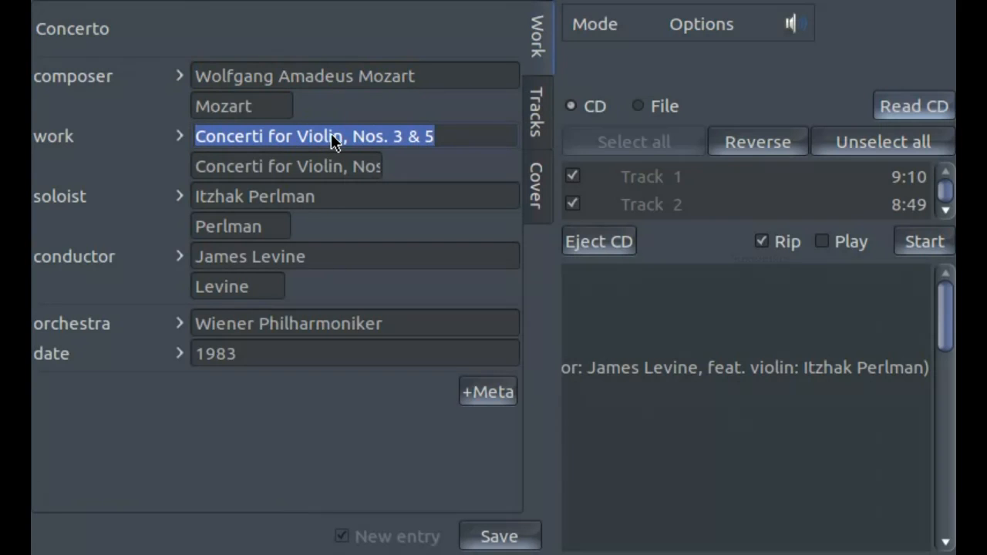
key(ctrl+v)
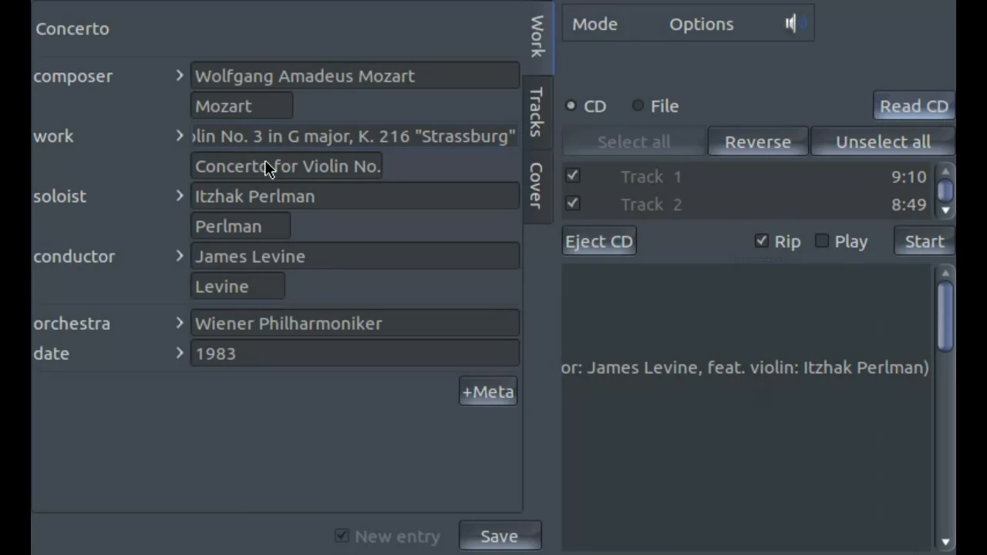
Add a second work entry and paste the No. 5 group's title from the track list, ending in "K. 219, "Turkish"", as its title
click(176, 138)
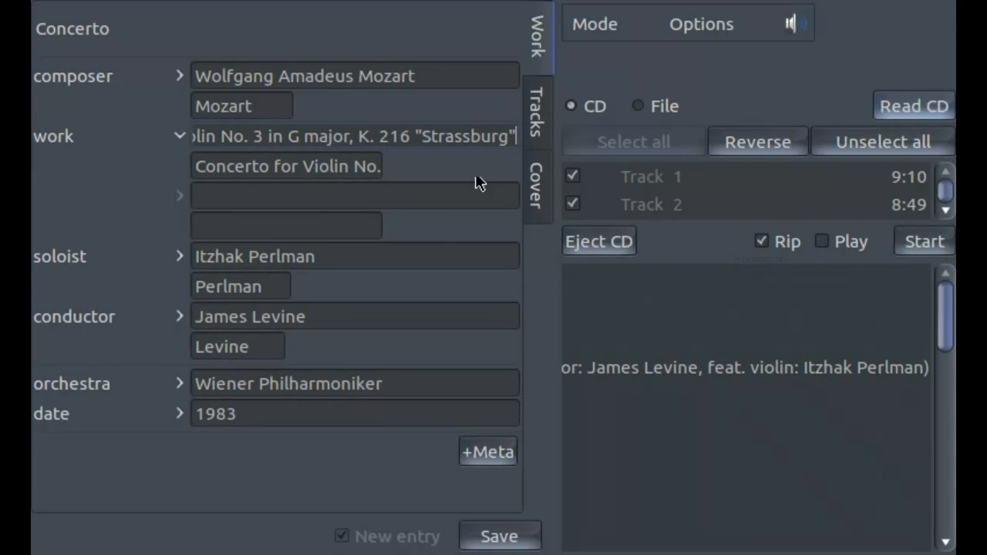
click(536, 120)
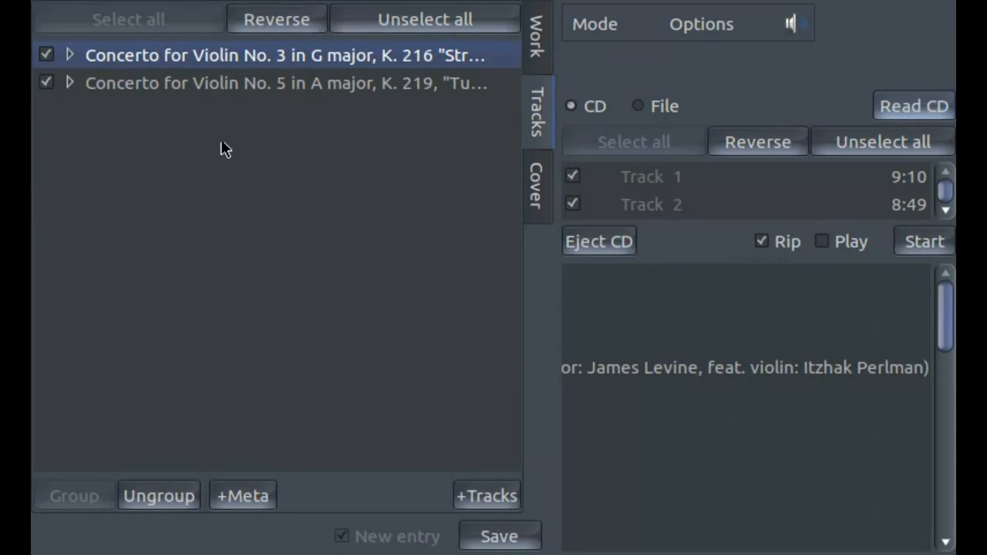
click(251, 83)
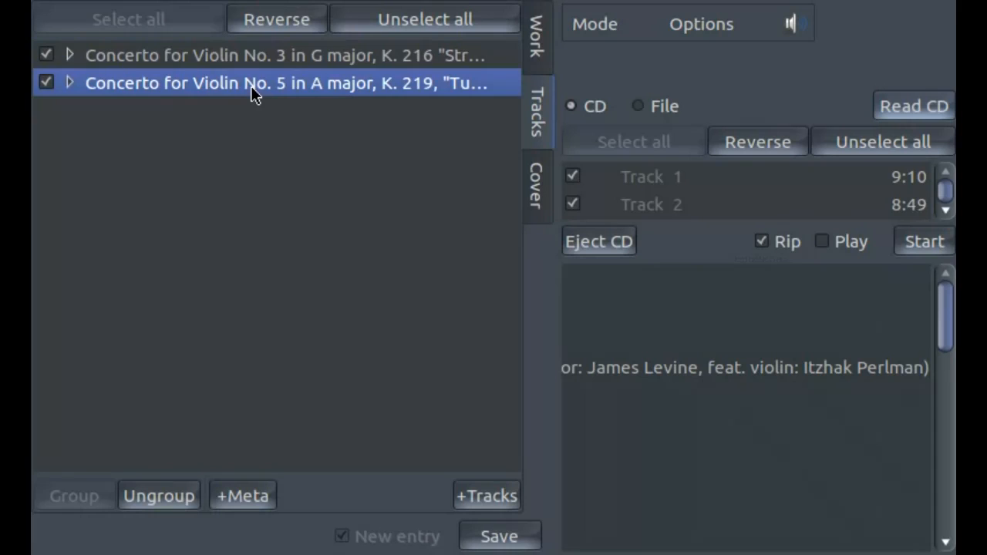
click(254, 86)
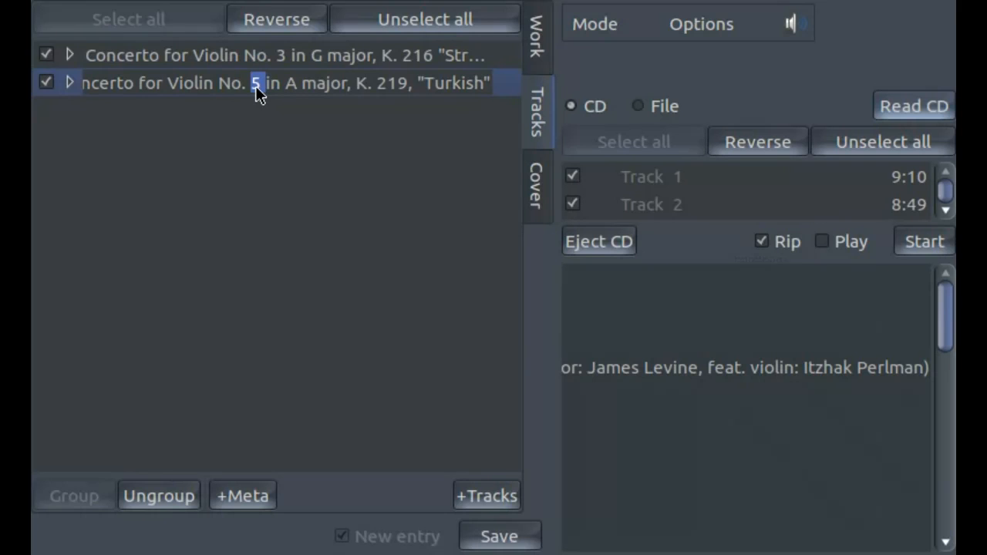
key(Return)
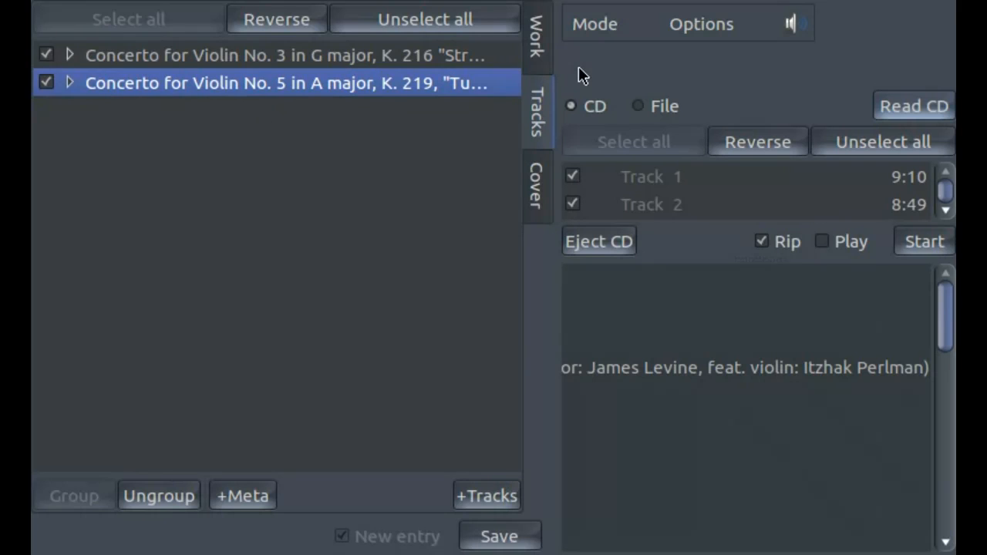
click(537, 46)
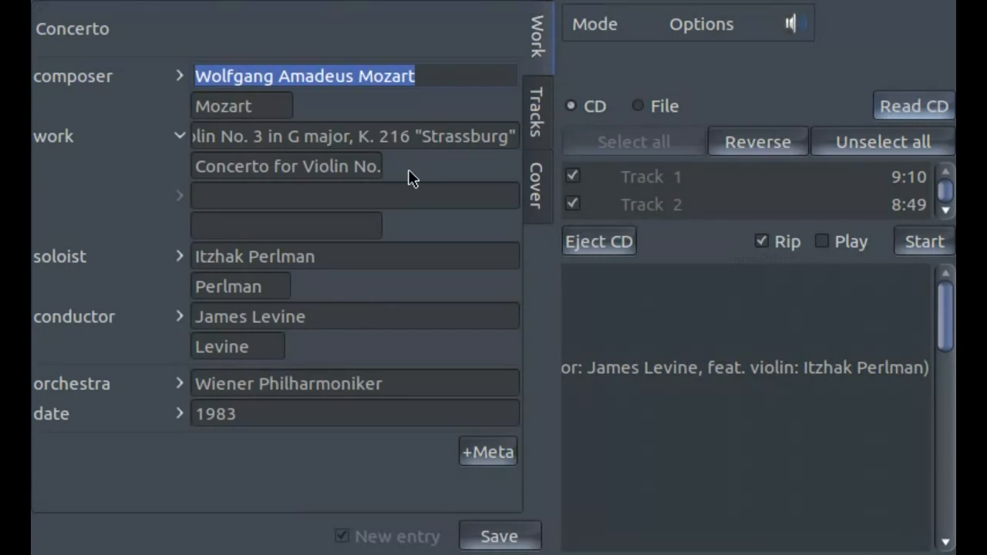
click(398, 196)
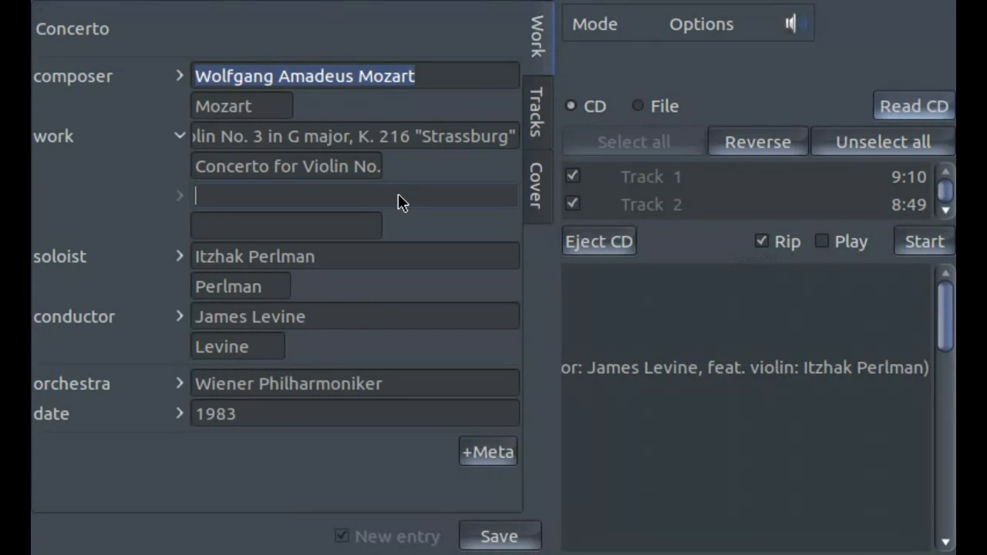
key(ctrl+v)
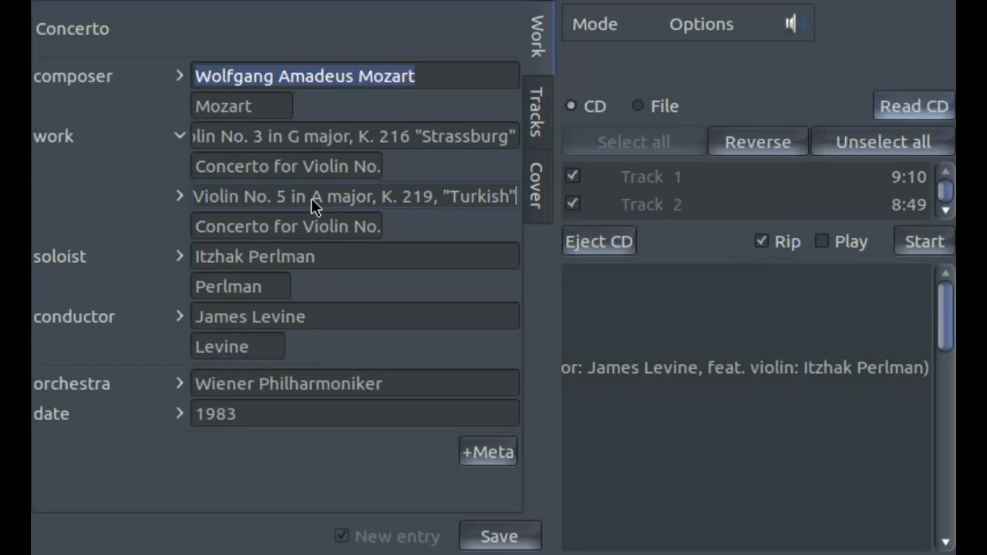
Reword the first work's short title as "Violin Concerto No. 3"
double_click(237, 167)
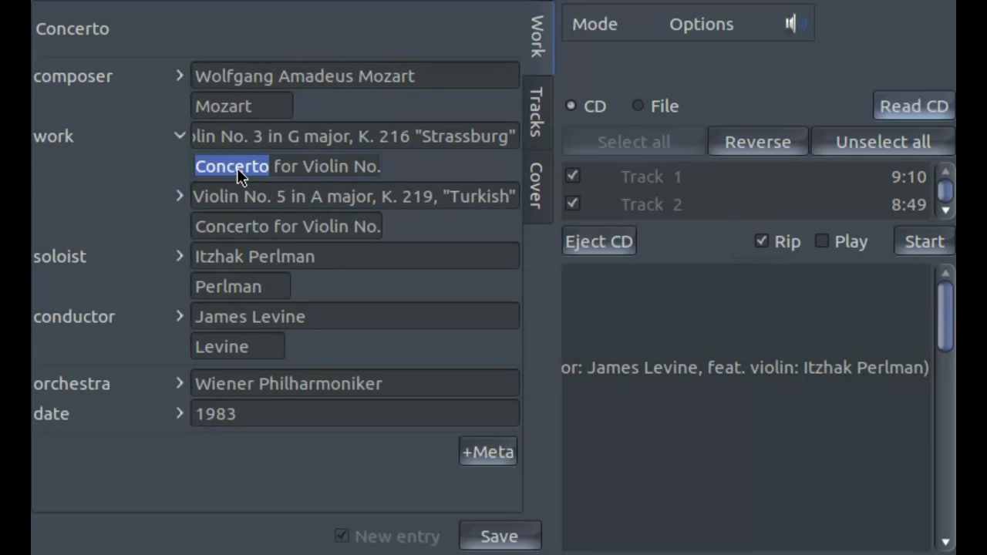
key(Delete)
key(Delete)
key(Delete)
key(Delete)
key(Delete)
key(Delete)
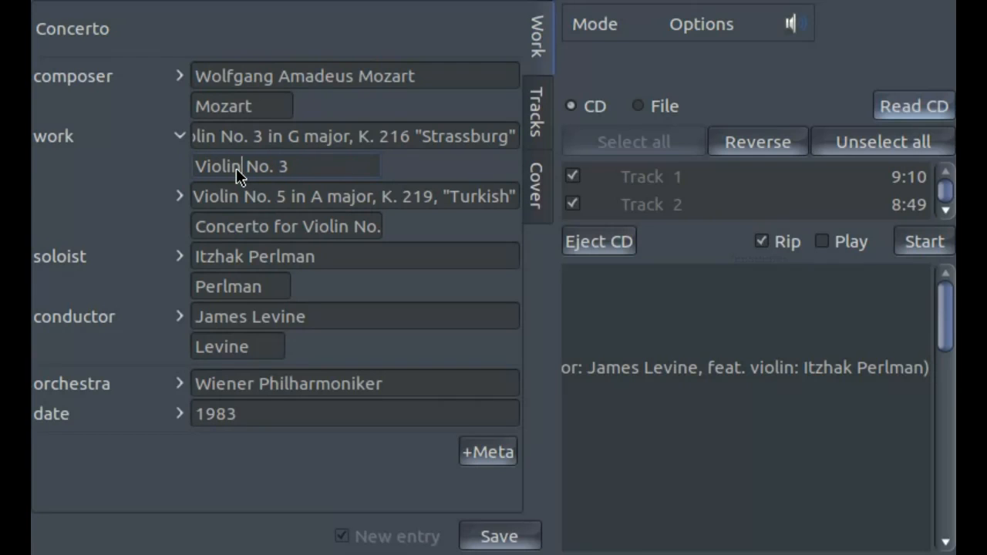
text(Concerto)
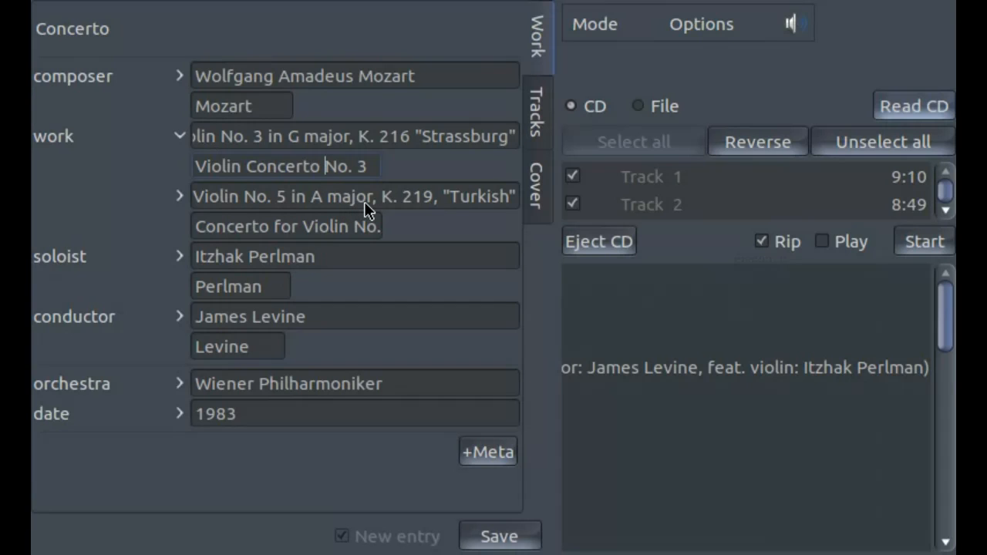
Remove the comma after "K. 219" in the second work title and reword its short title as "Violin Concerto No. 5"
click(431, 203)
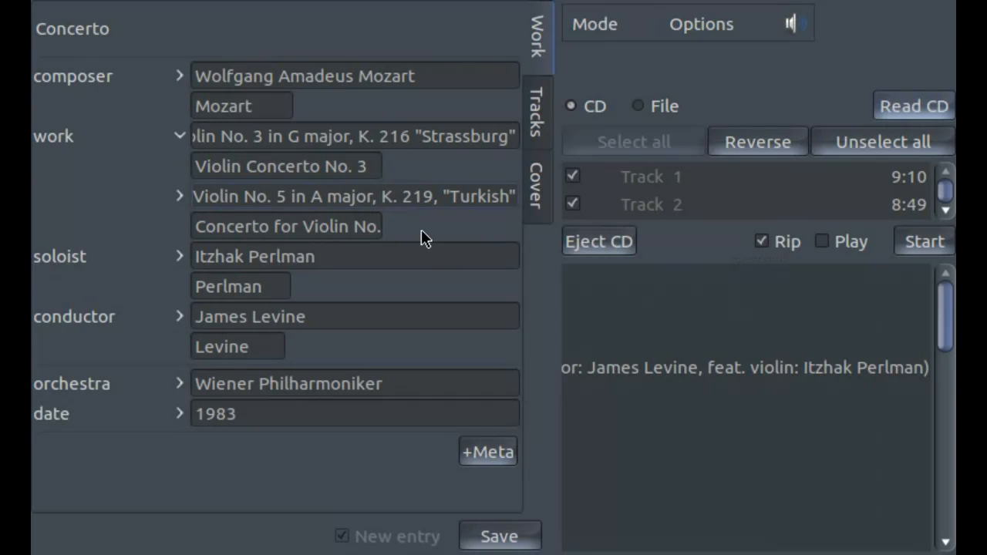
key(BackSpace)
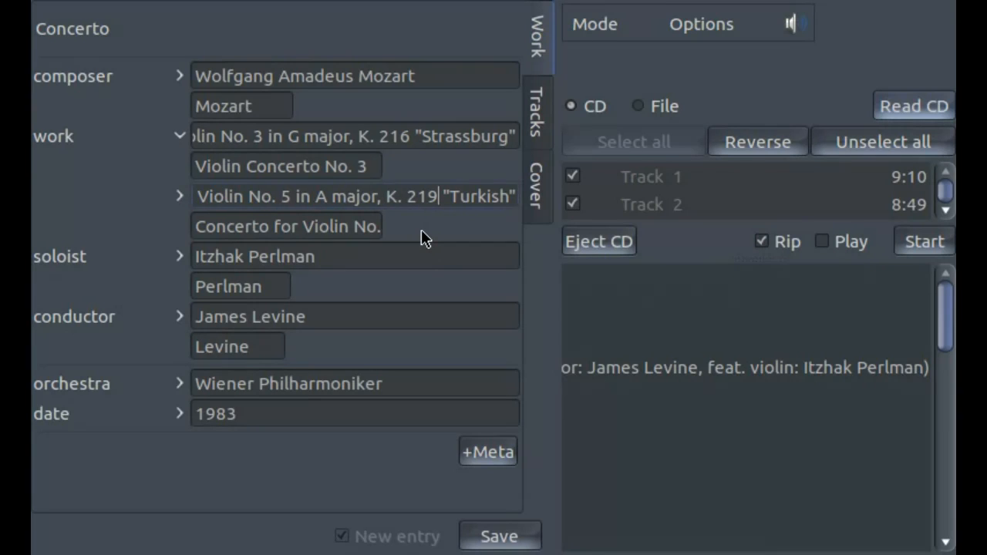
click(246, 224)
double_click(246, 224)
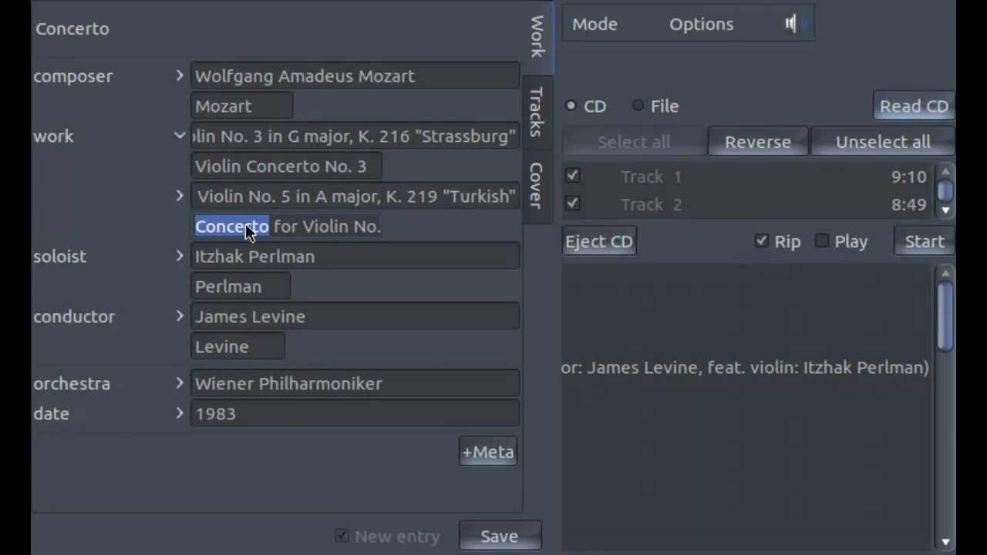
key(Delete)
key(Delete)
key(Delete)
key(Delete)
key(Delete)
key(Delete)
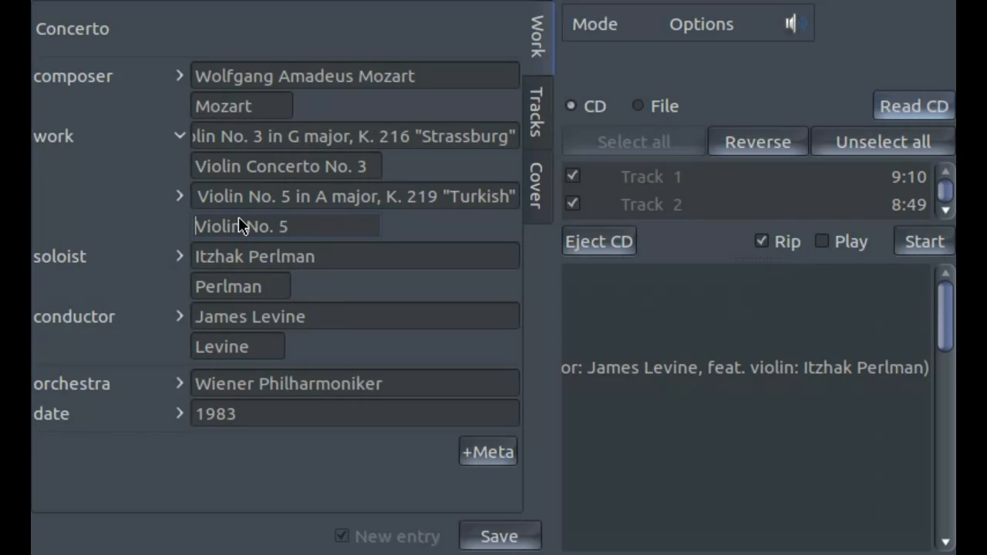
click(238, 216)
text(Concerto)
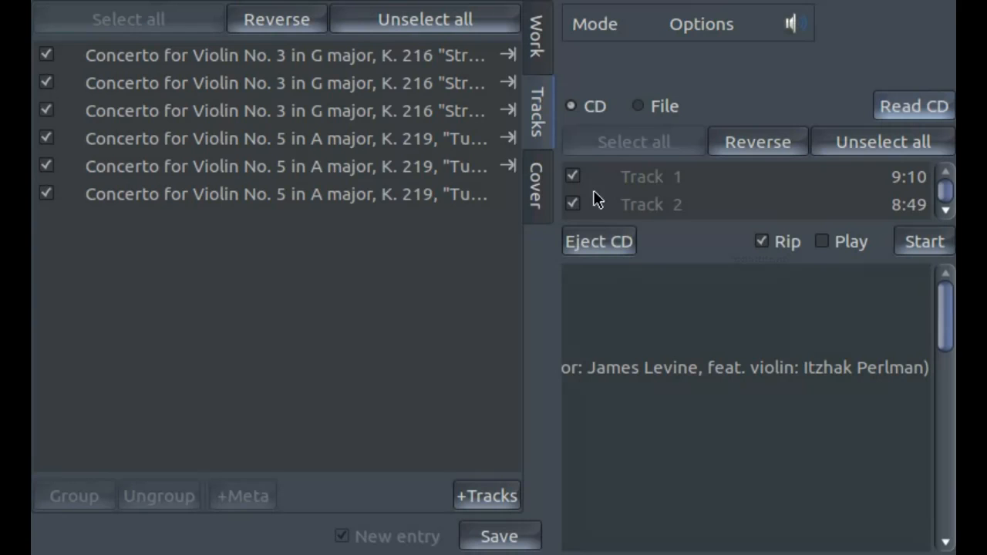
In the single-work version, reword the work's short title as "Violin Concerto No. 3", confirm it and return to the track list
click(532, 37)
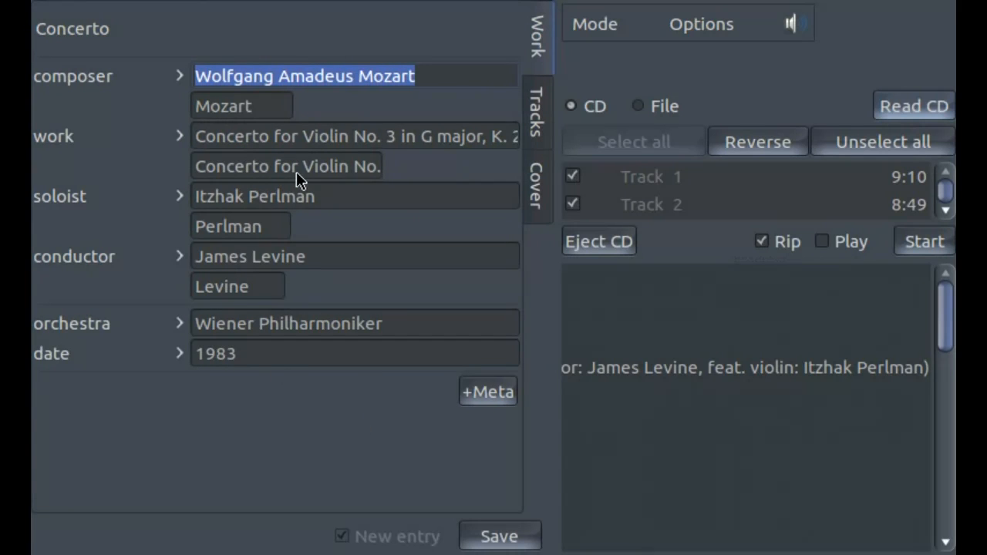
double_click(241, 168)
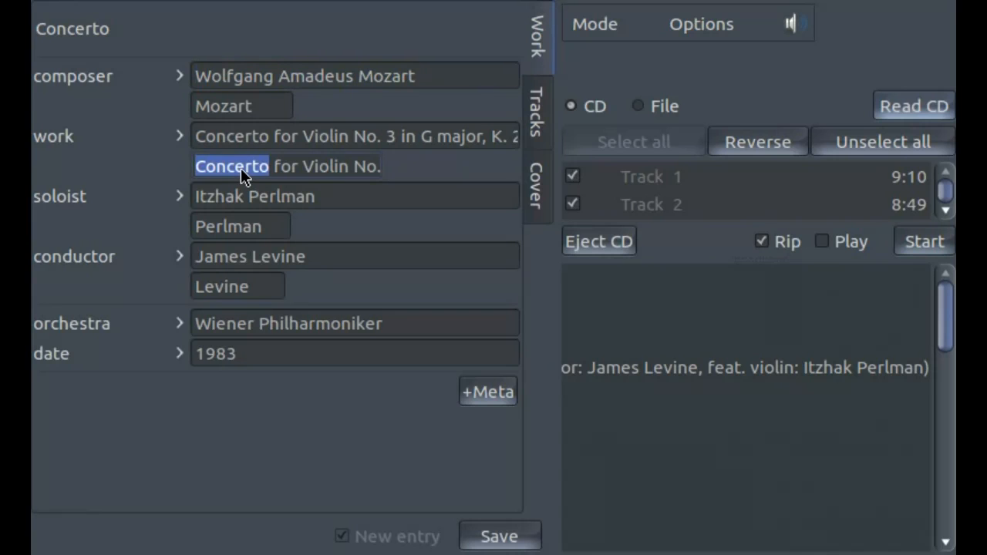
key(Delete)
key(Delete)
key(Delete)
key(Delete)
key(Delete)
key(Delete)
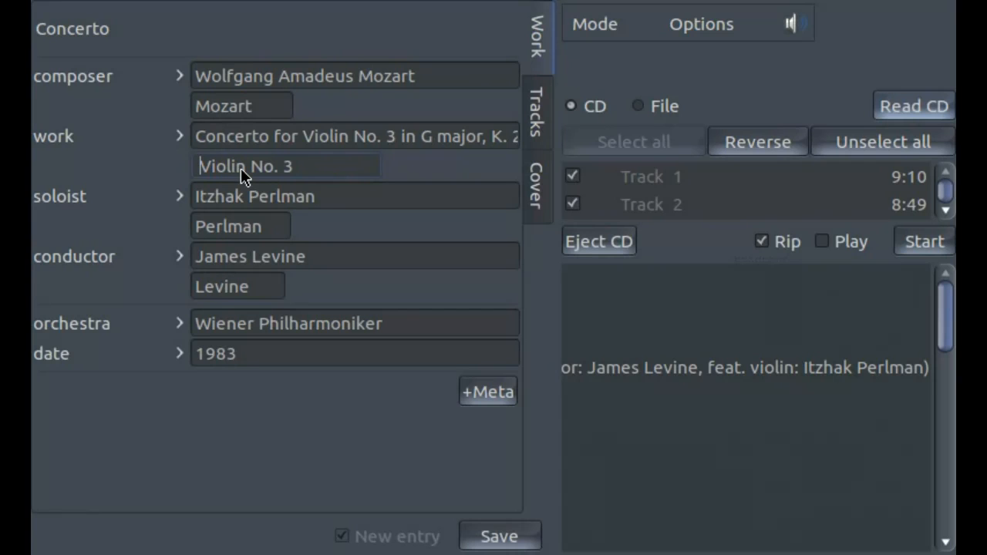
key(ctrl+Right)
text(Concerto)
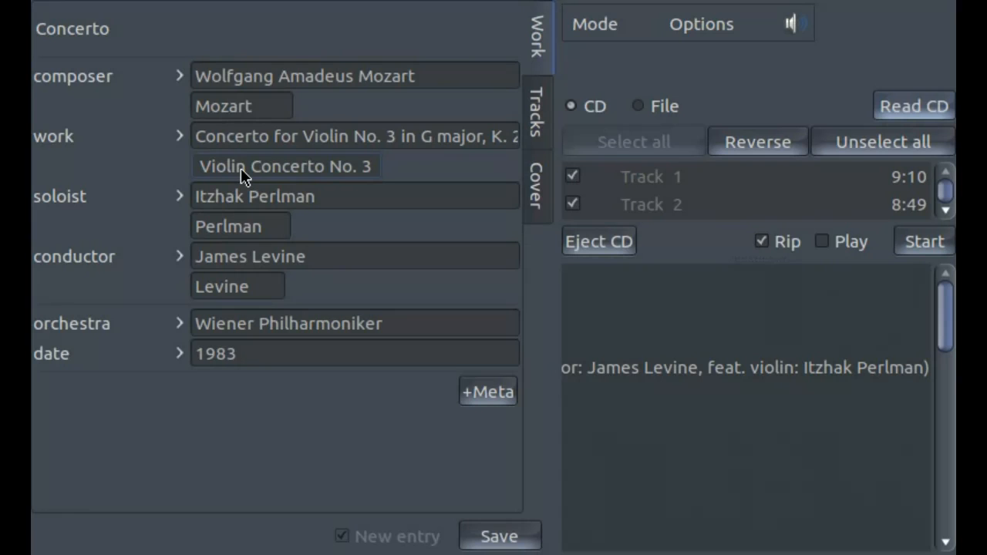
key(Return)
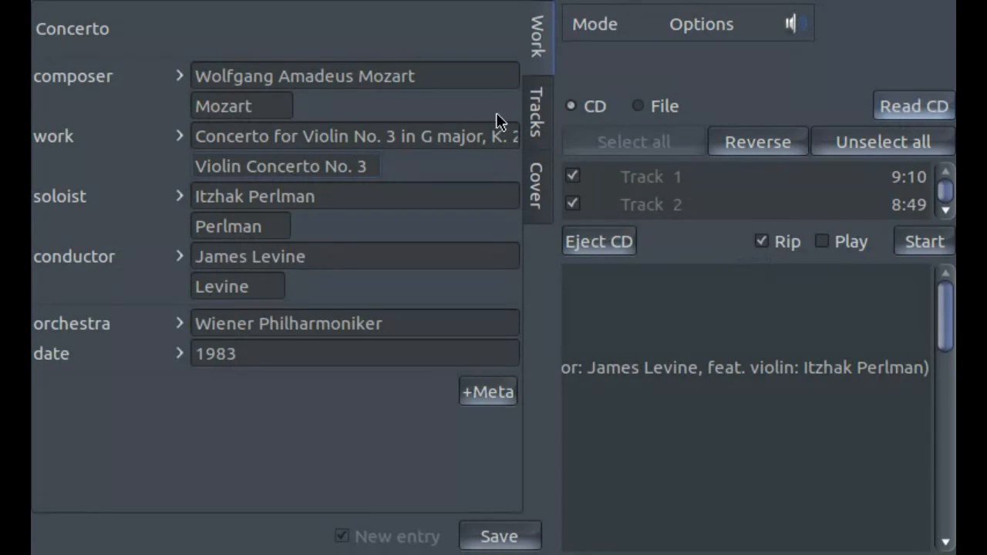
click(536, 114)
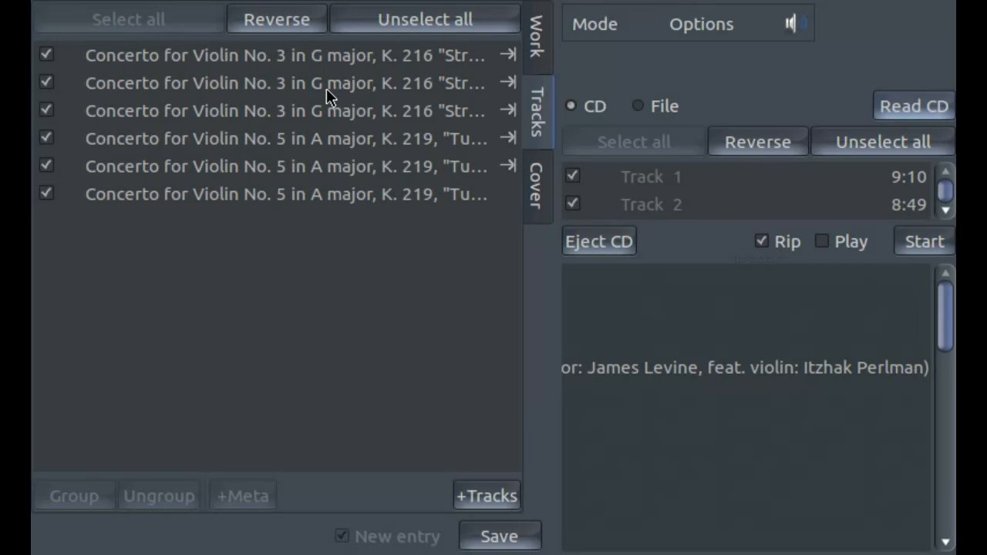
Strip the shared concerto title from the three No. 3 tracks by grouping them under an empty title and ungrouping them
click(348, 62)
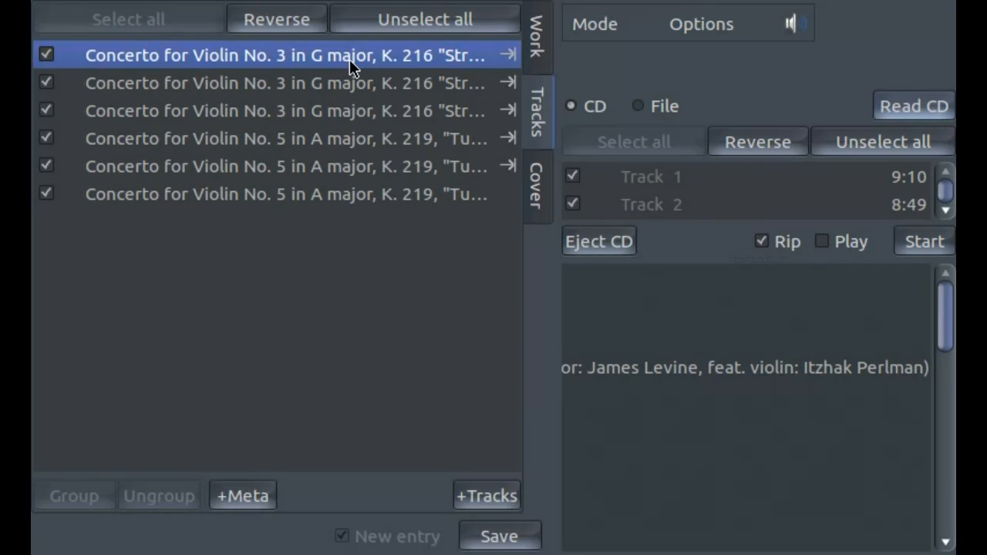
shift+click(346, 112)
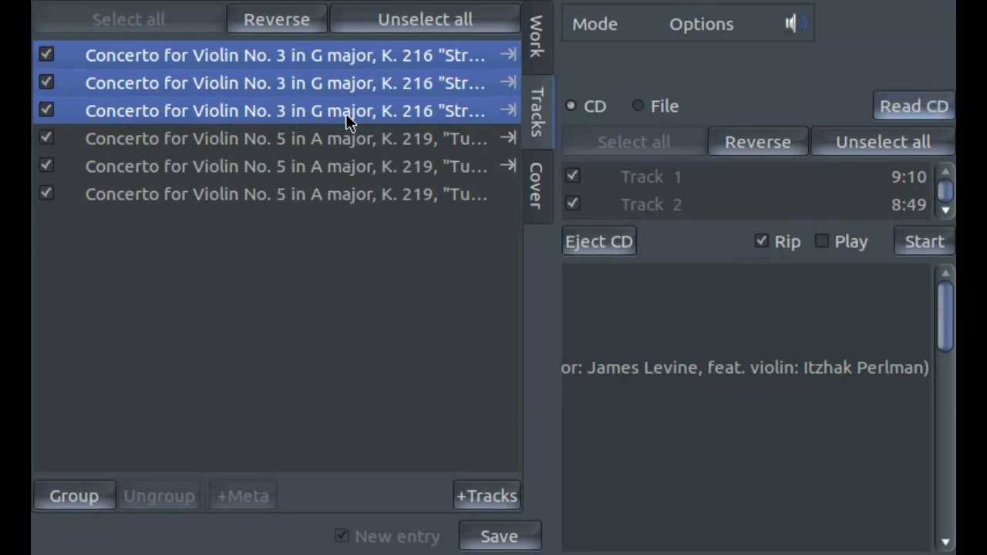
key(ctrl+g)
key(BackSpace)
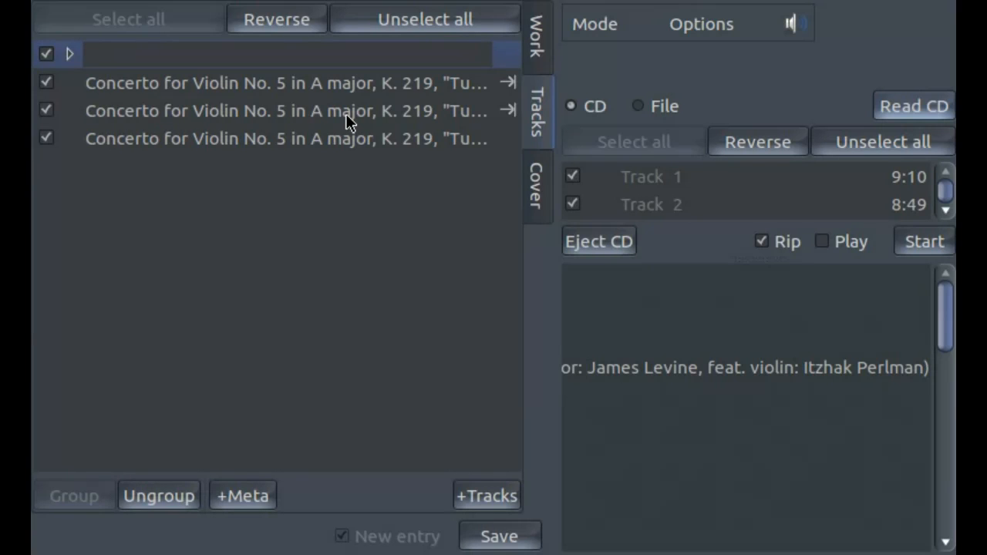
key(Return)
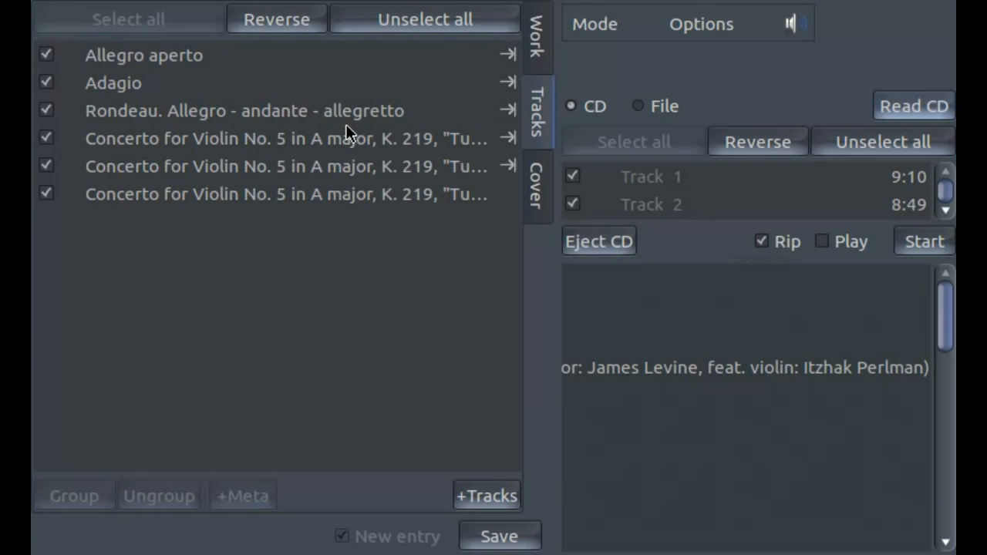
Group the three No. 5 tracks under an empty title and ungroup them, leaving only the movement names
click(348, 140)
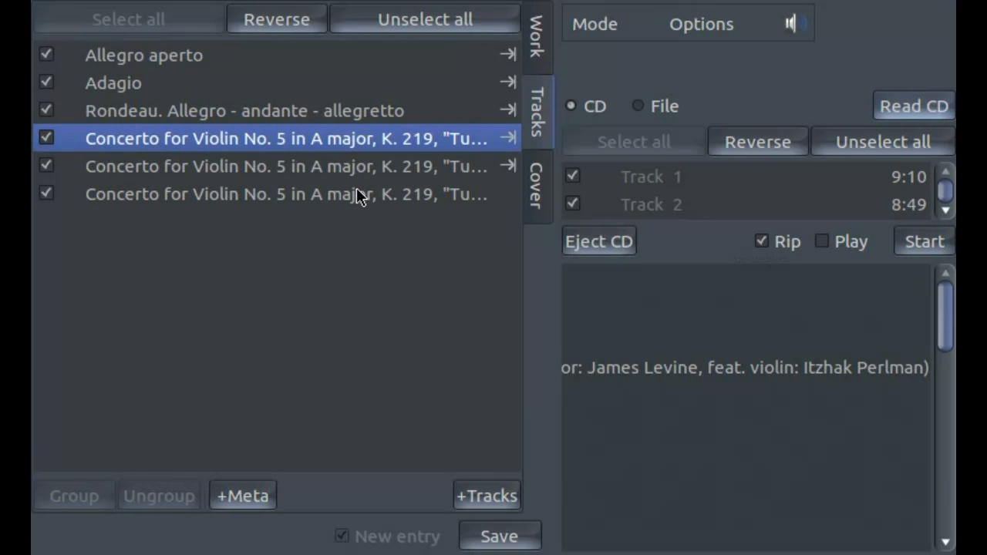
shift+click(356, 194)
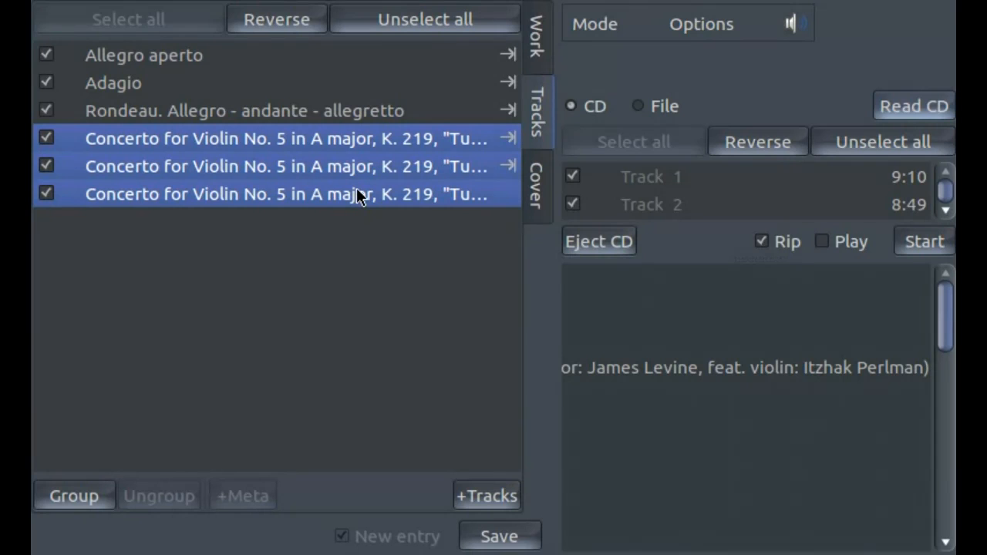
key(ctrl+g)
key(BackSpace)
key(Return)
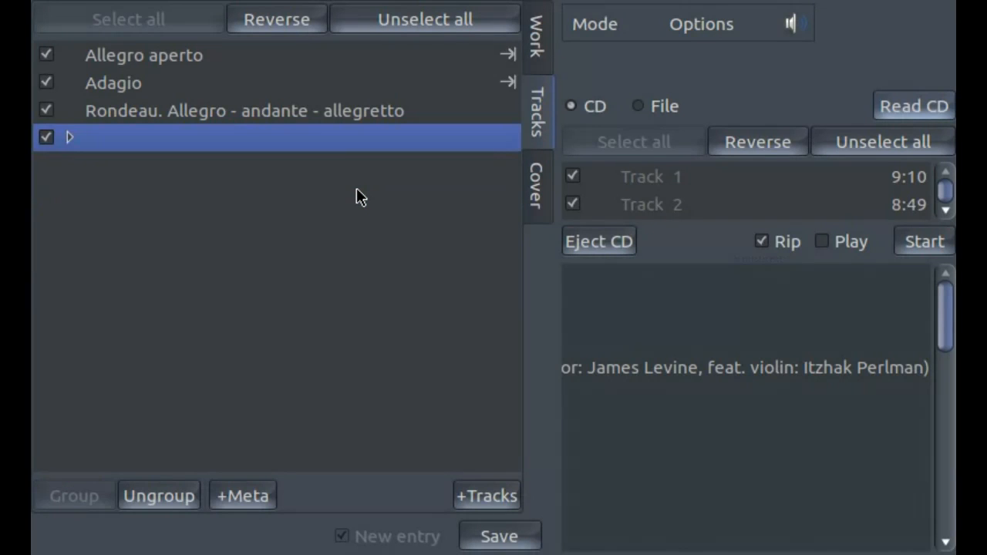
key(ctrl+shift+g)
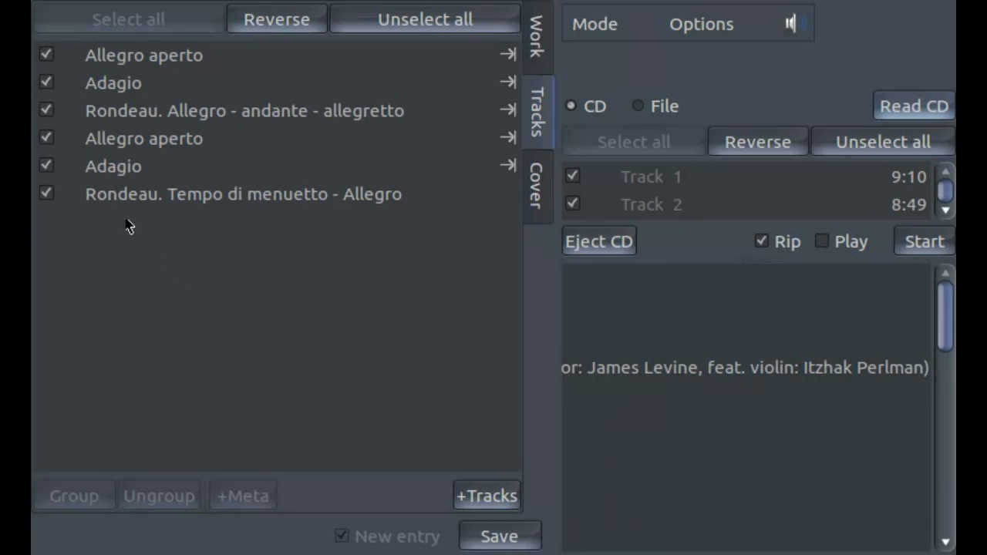
Exclude the three Concerto No. 5 movements from the track selection
click(48, 141)
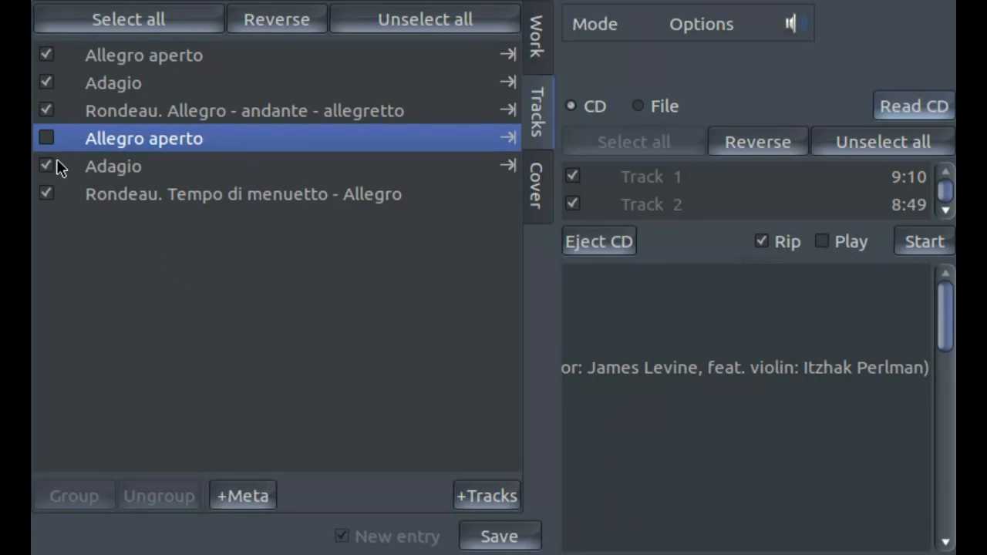
click(50, 171)
click(47, 191)
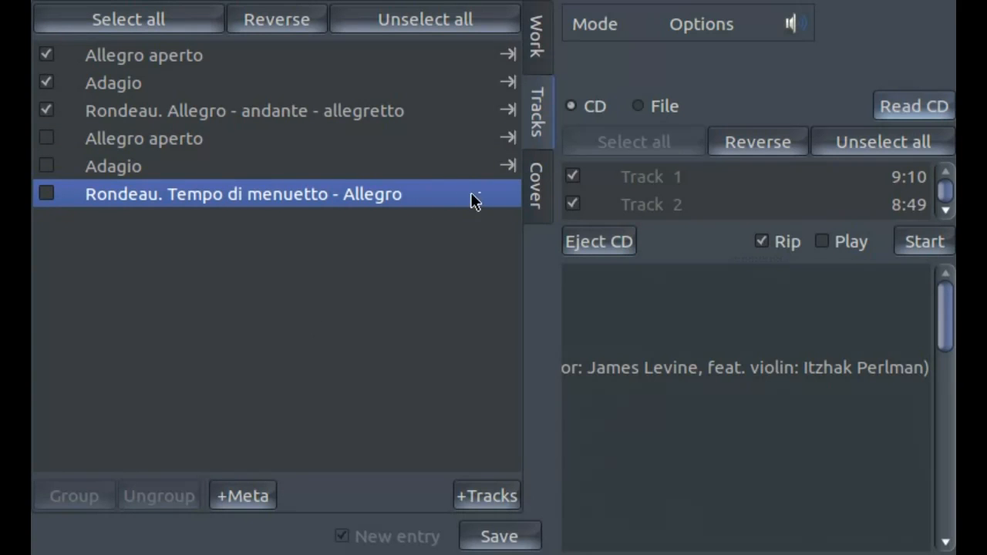
Search cover art for "Mozart Violin Concerto No. 3 Perlman Levine", choose the Violin Concertos Nos. 3 & 5 cover and save the entry
click(538, 185)
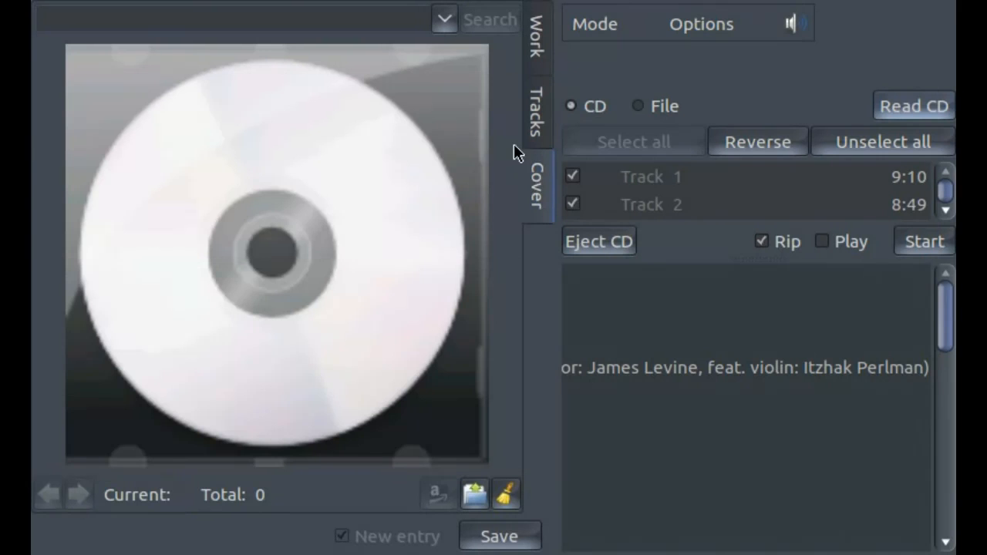
click(444, 20)
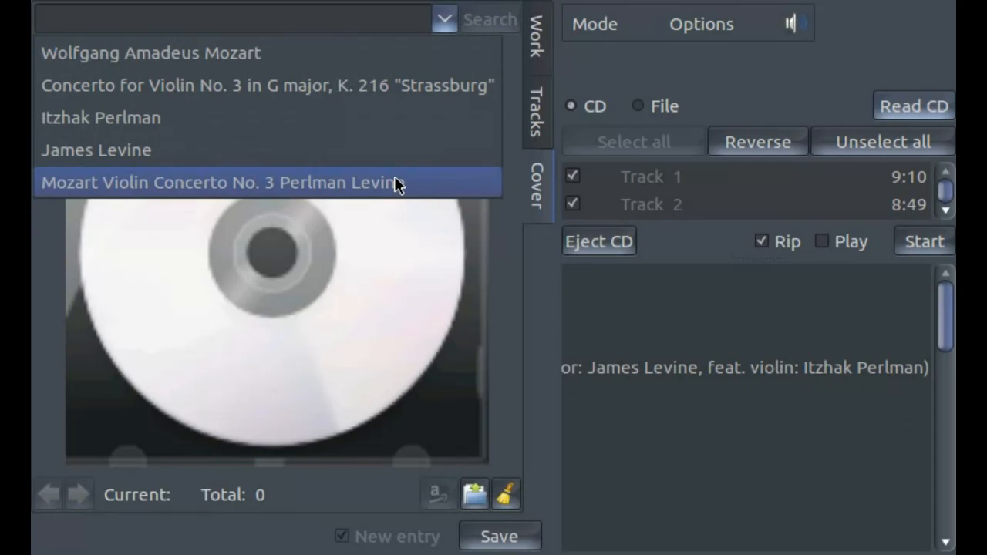
click(438, 183)
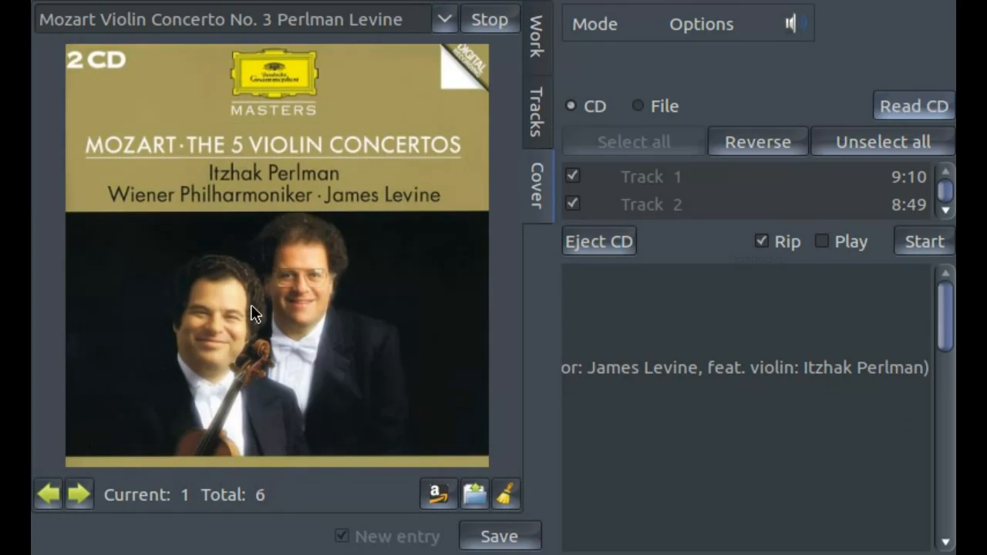
click(77, 490)
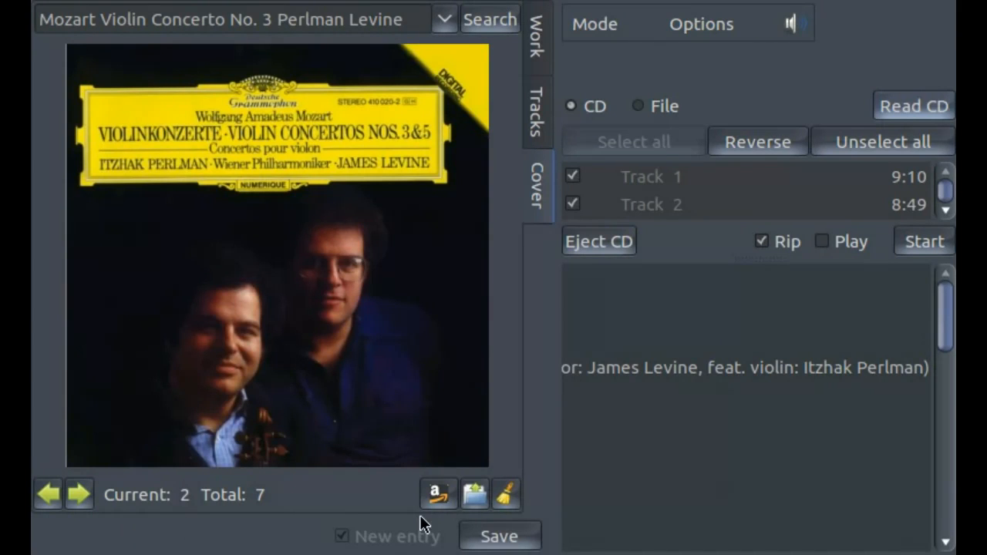
click(506, 536)
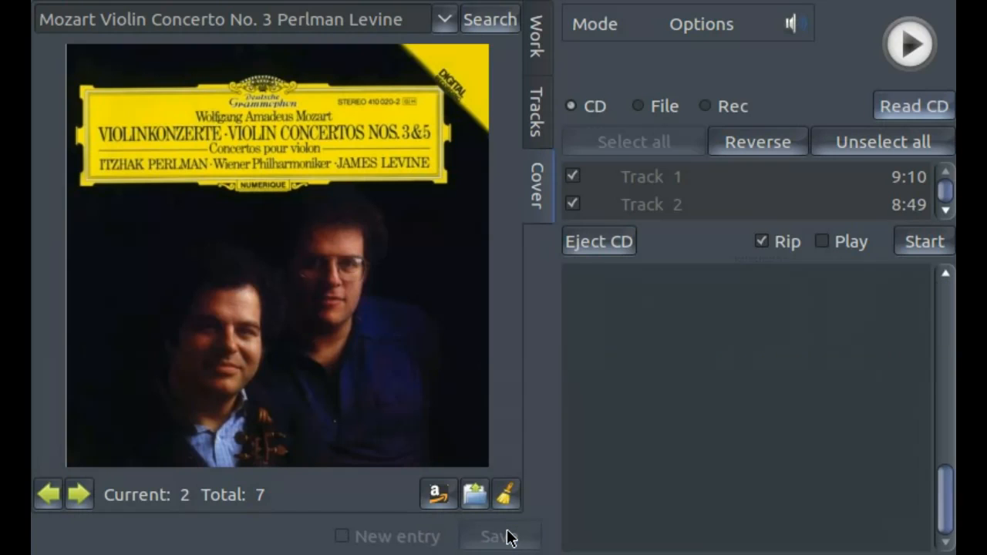
Reverse the track selection and replace the work title with "Concerto for Violin No. 5 in A major, K. 219 "Turkish""
click(536, 108)
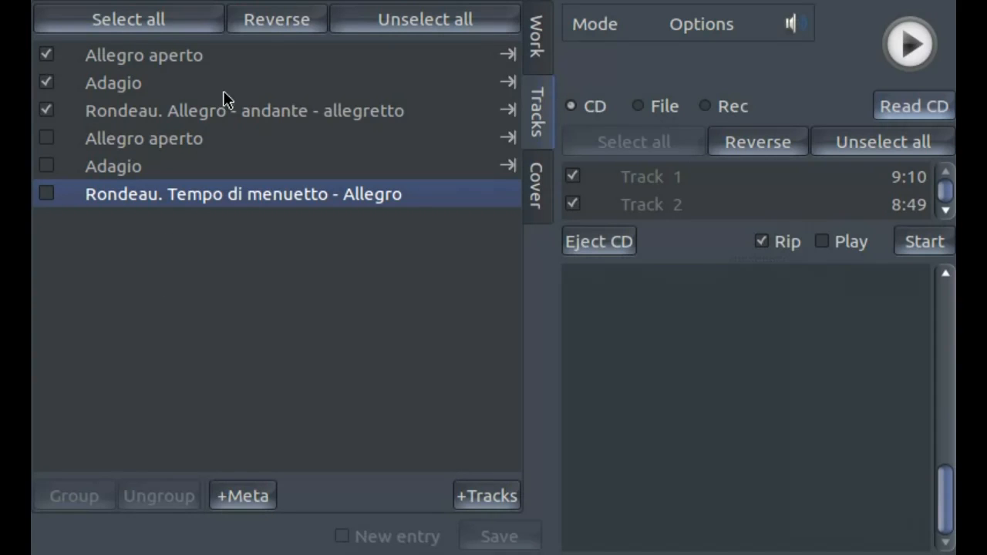
click(287, 23)
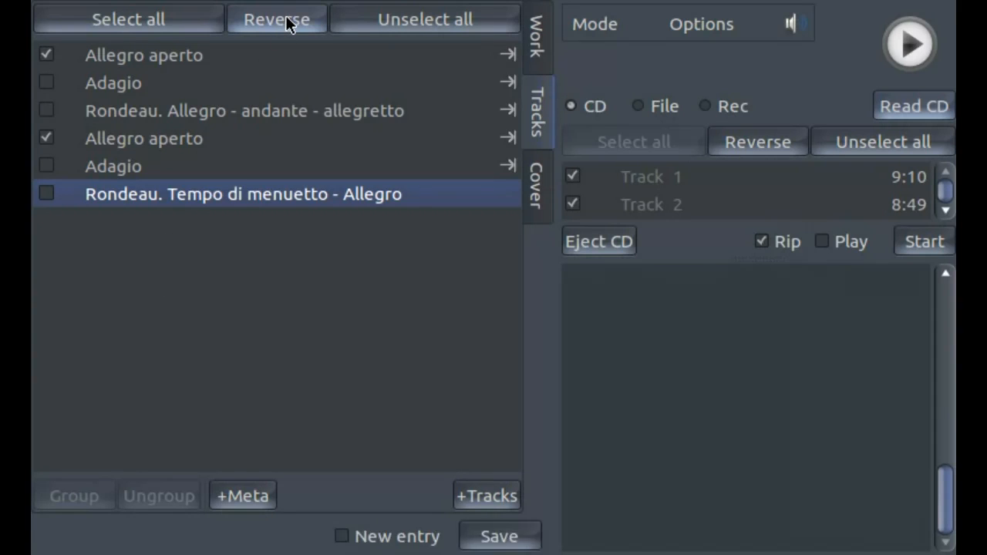
click(536, 35)
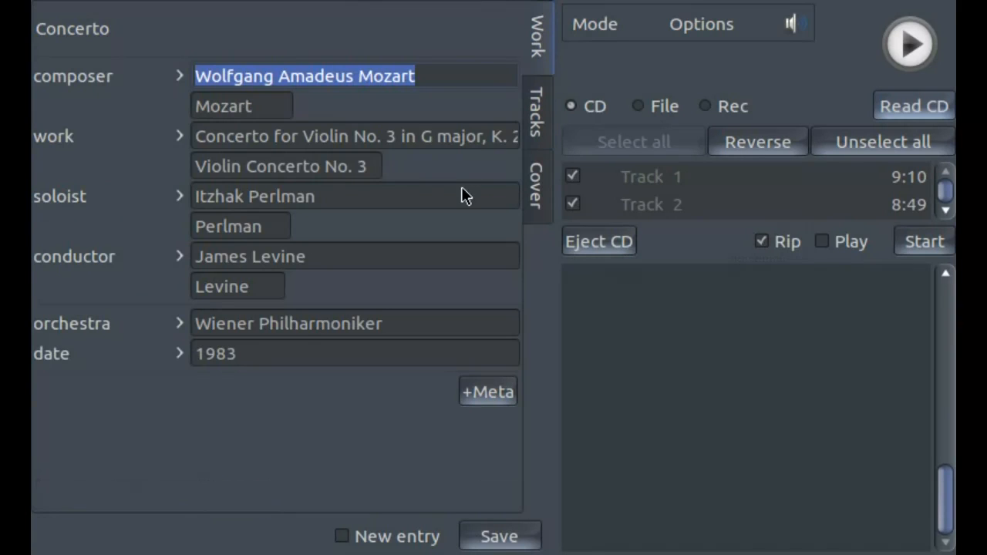
click(398, 134)
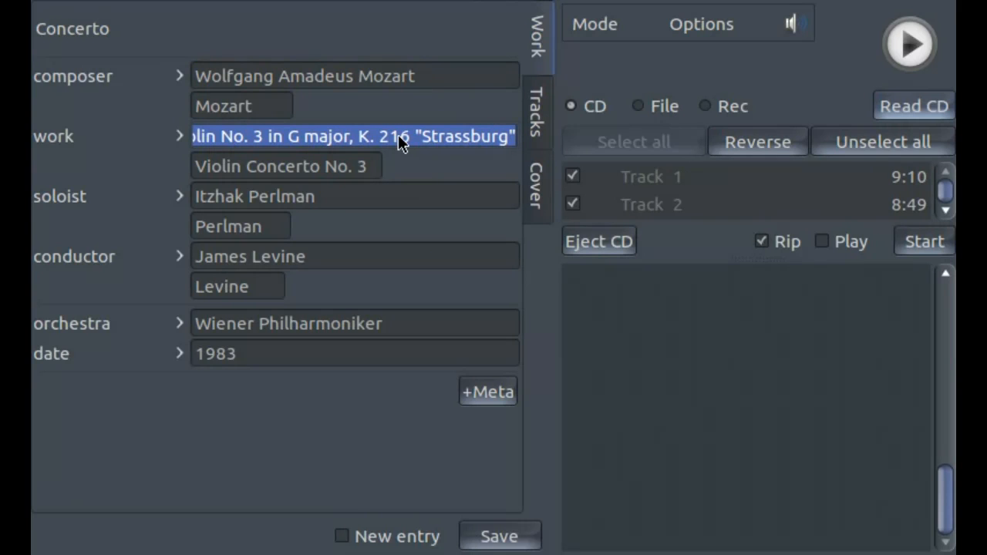
key(ctrl+v)
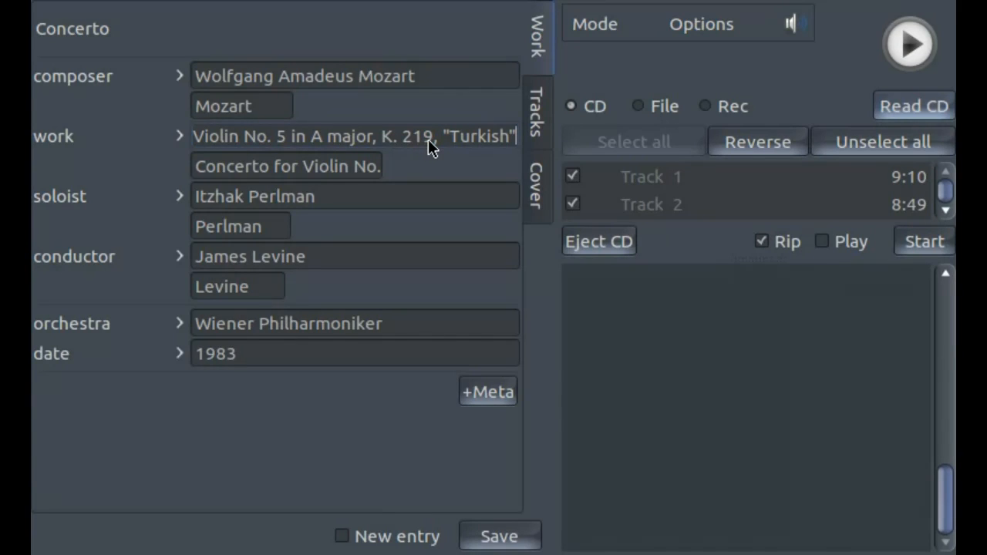
click(428, 139)
key(Delete)
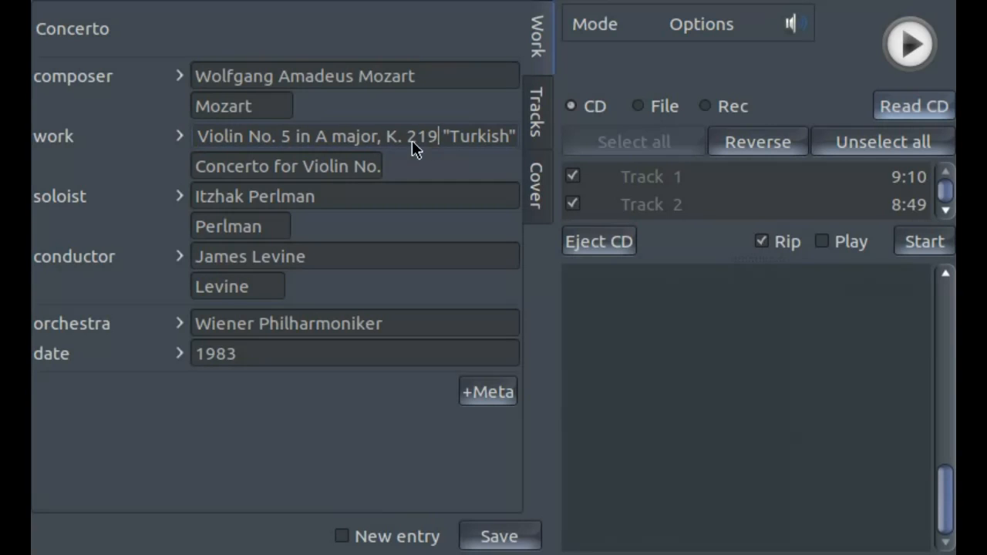
Reword the work's short title as "Violin Concerto No. 5"
click(232, 167)
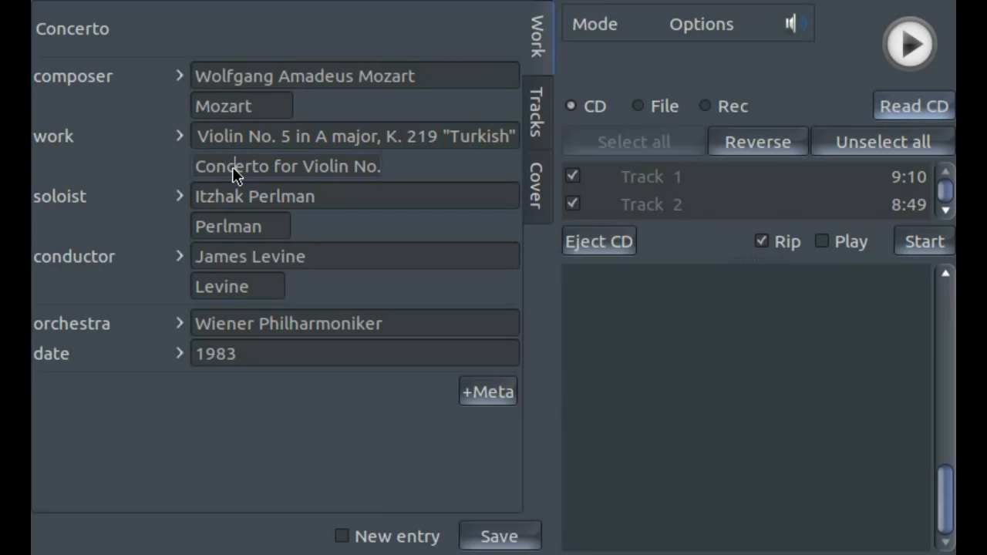
double_click(232, 167)
key(ctrl+c)
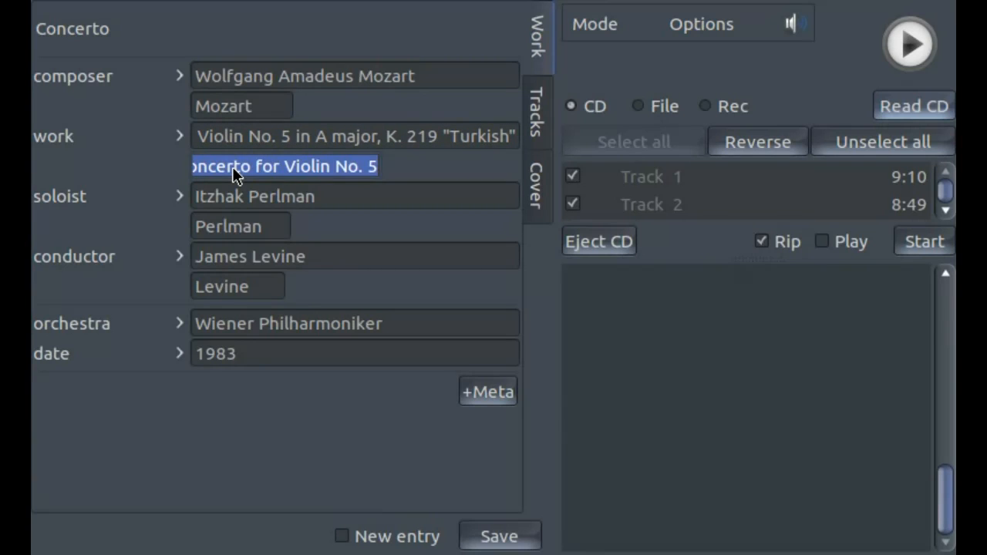
key(Delete)
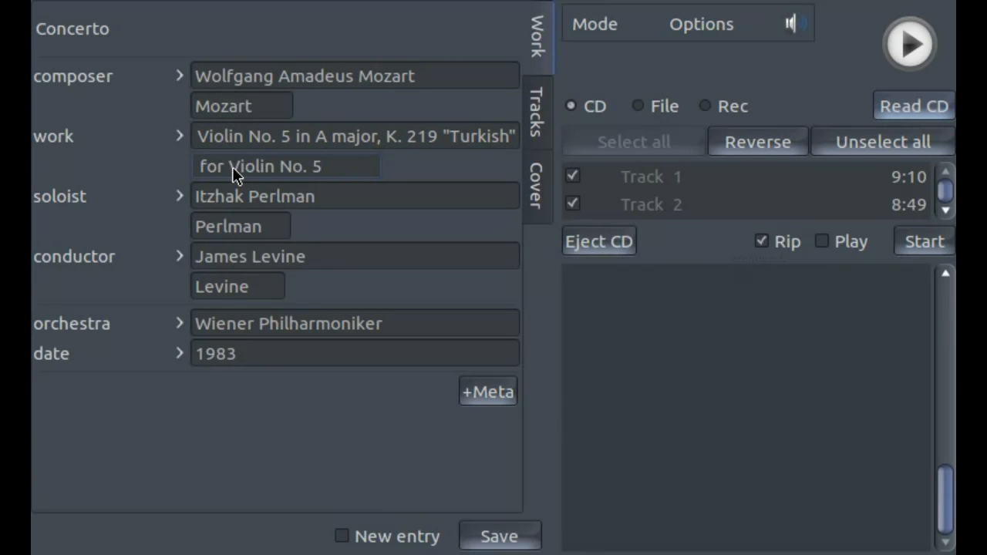
key(Delete)
key(Delete)
key(Delete)
key(Delete)
key(Delete)
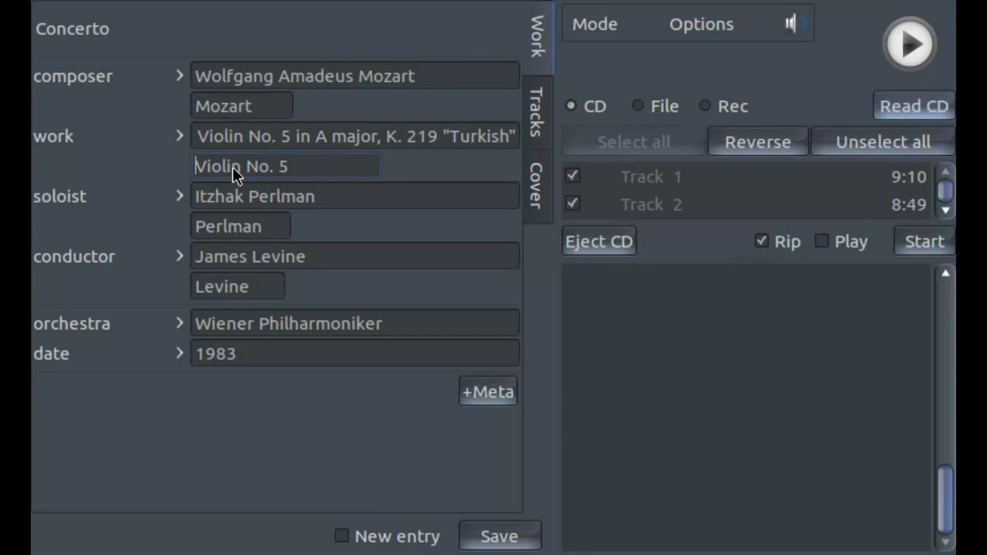
key(ctrl+Right)
key(ctrl+v)
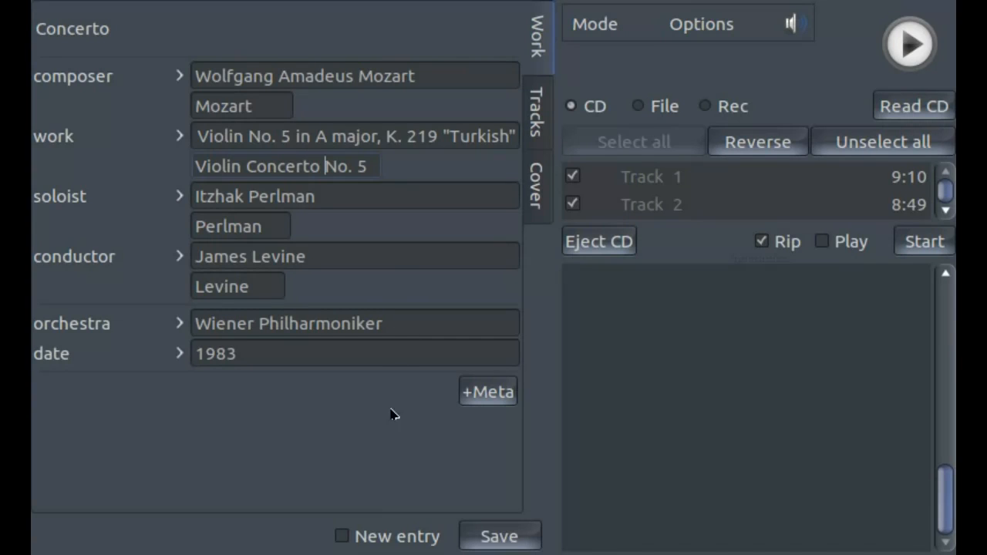
Save the No. 5 concerto as a new entry and switch to the mode for browsing the concerto library
click(344, 537)
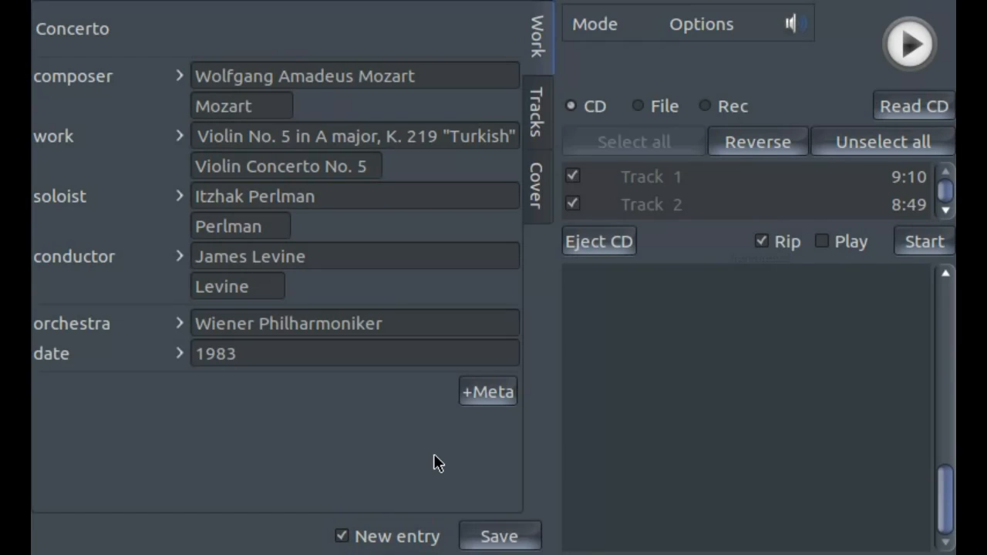
click(499, 537)
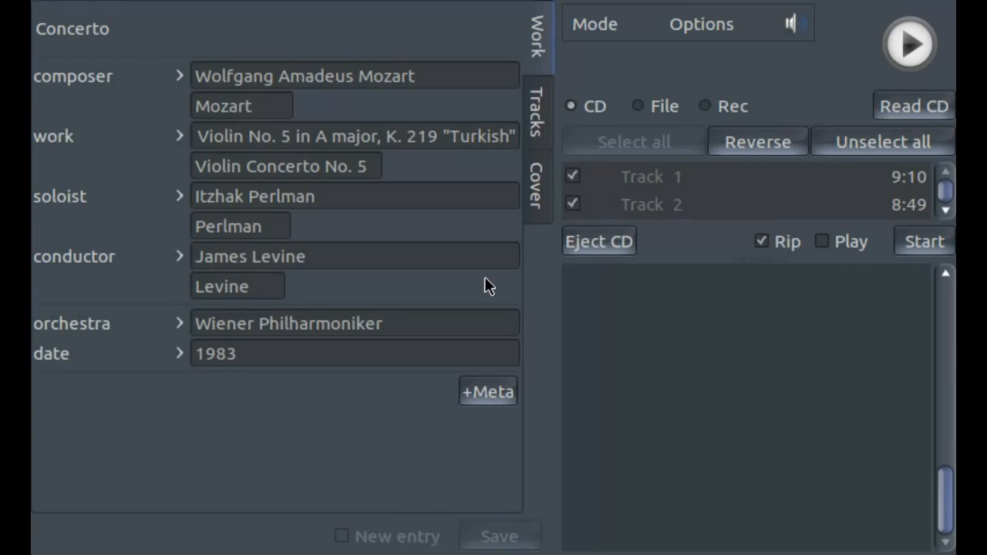
click(598, 24)
click(611, 60)
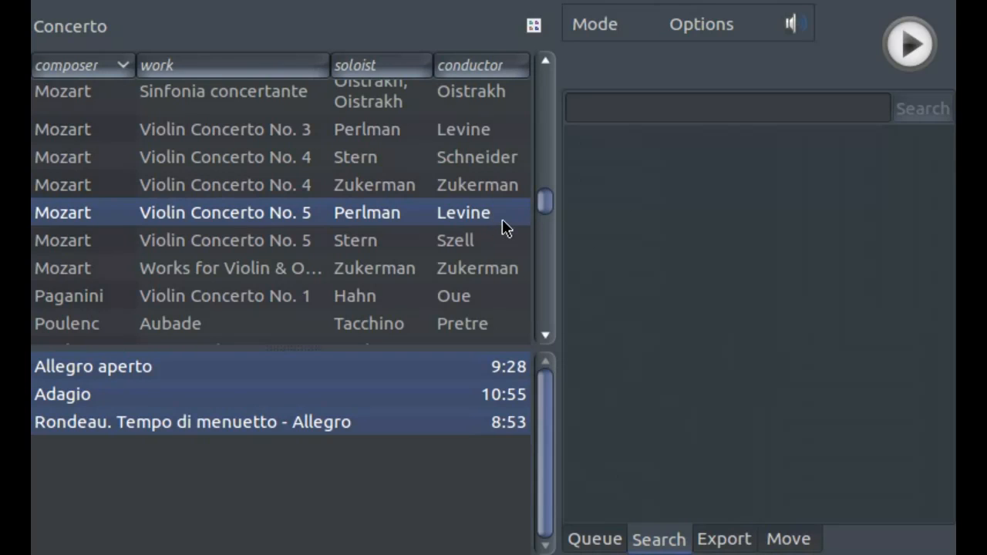
Place the Perlman and Levine recordings of Violin Concertos No. 3 and No. 5 in the search list and select No. 3
drag(502, 219, 794, 309)
click(743, 171)
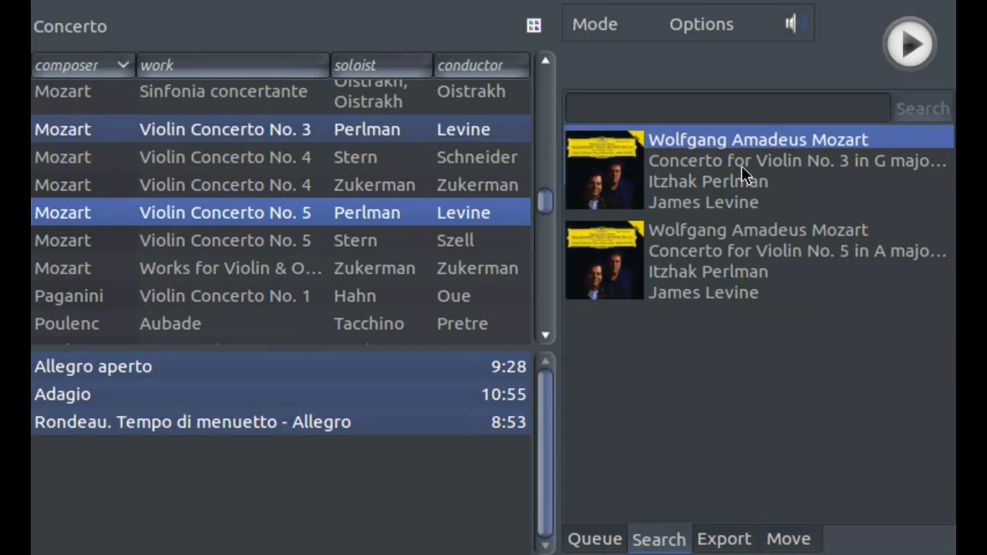
click(713, 171)
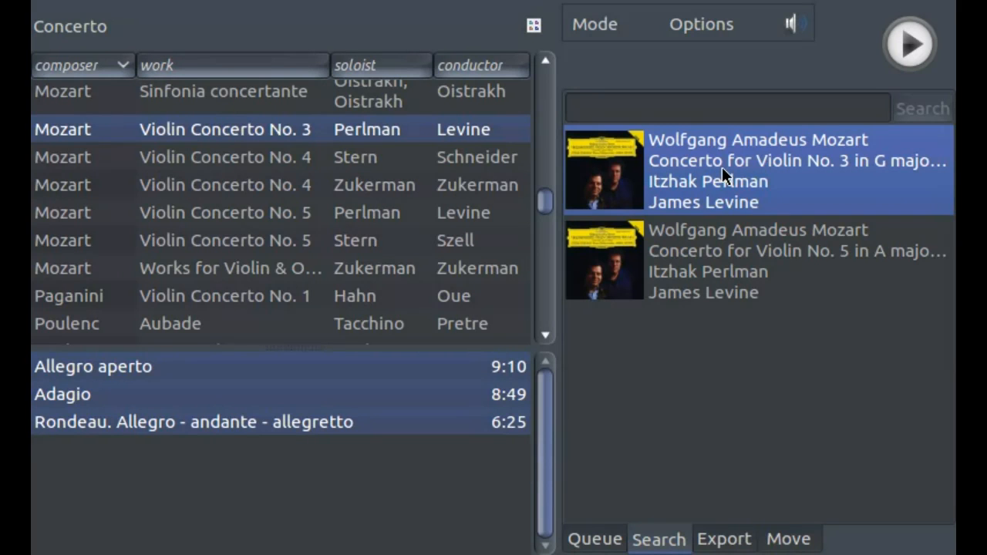
Open the metadata and cover view of Concerto No. 3 and move on to that of Concerto No. 5
double_click(722, 169)
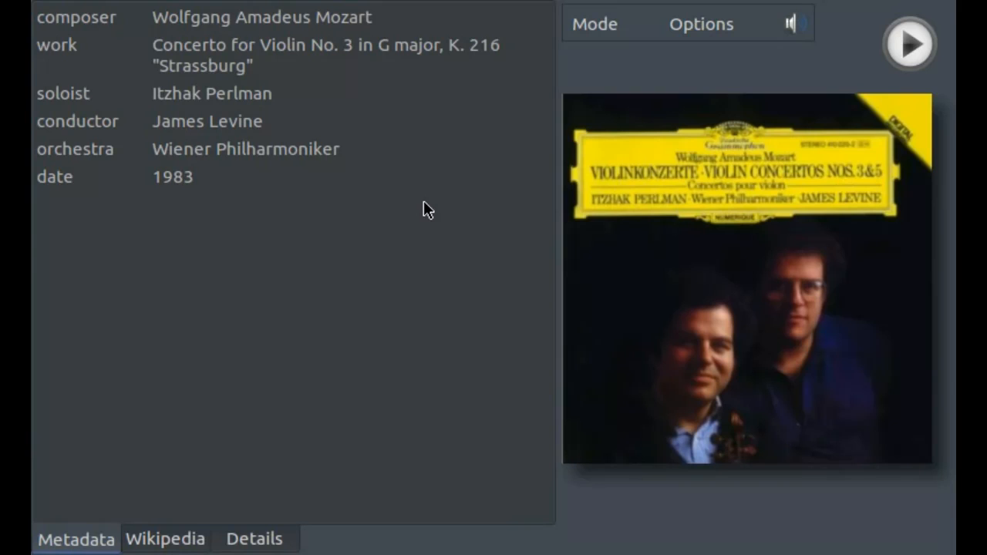
key(Right)
key(Right)
key(Right)
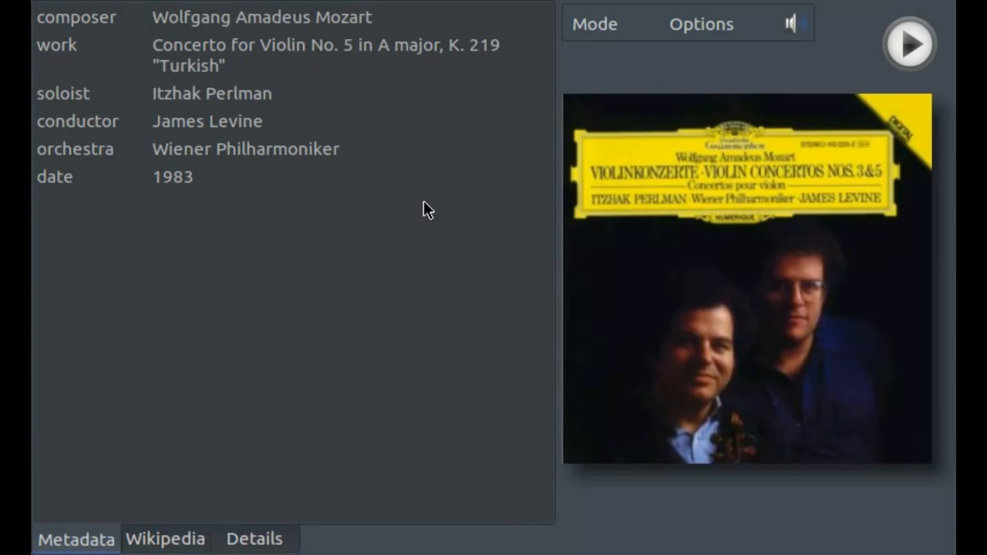